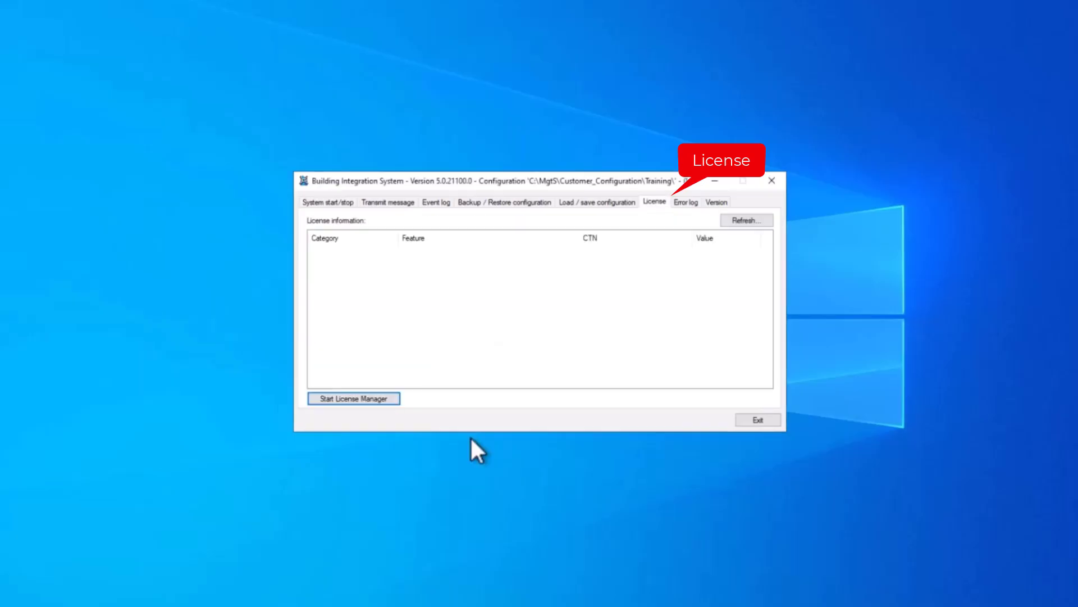
Step: Refresh the license information in the BIS 5.0 manager
click(768, 221)
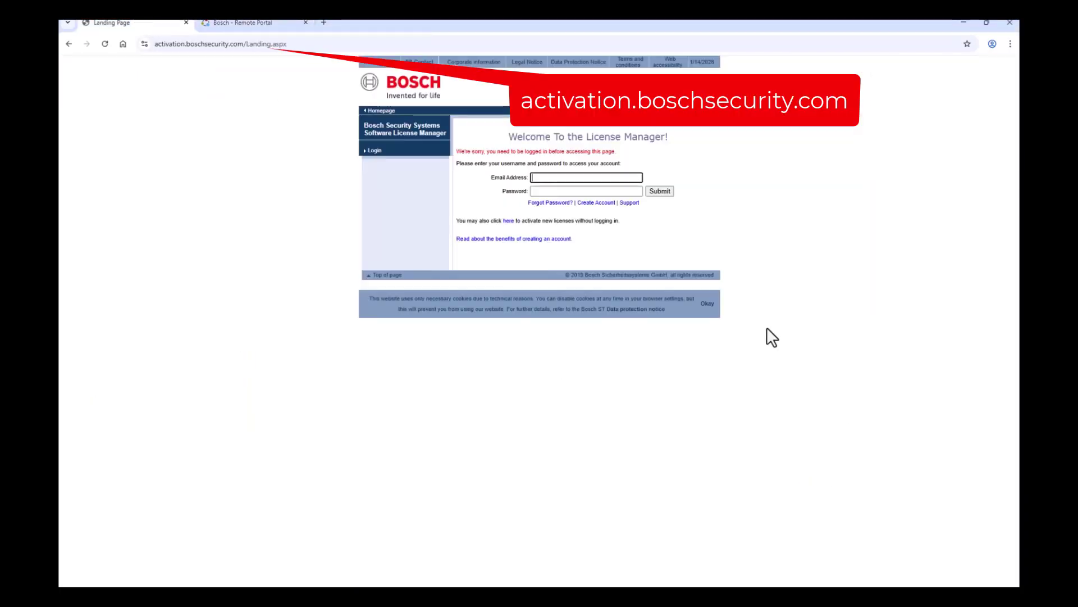
Step: Log in to the Software License Manager at activation.boschsecurity.com with the account e-mail and password
text(is)
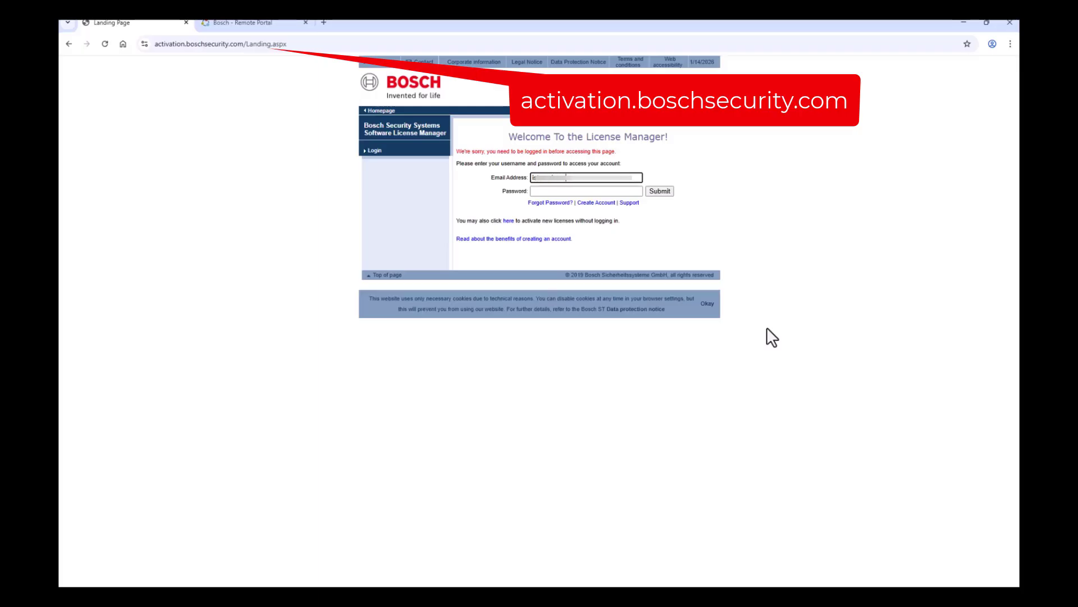
text(@)
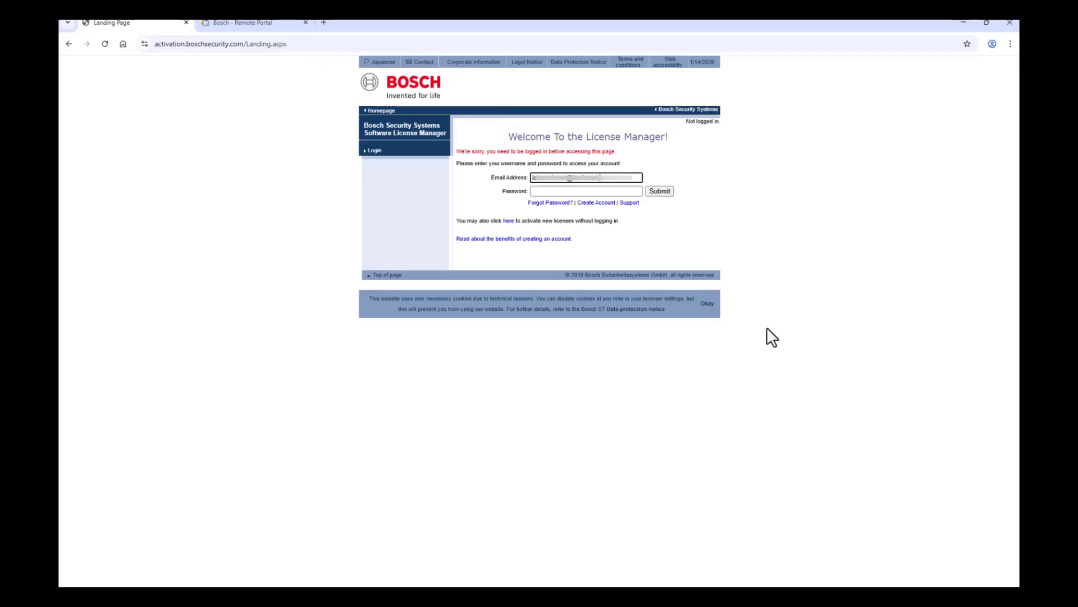
key(Tab)
text(•••••••••)
click(658, 191)
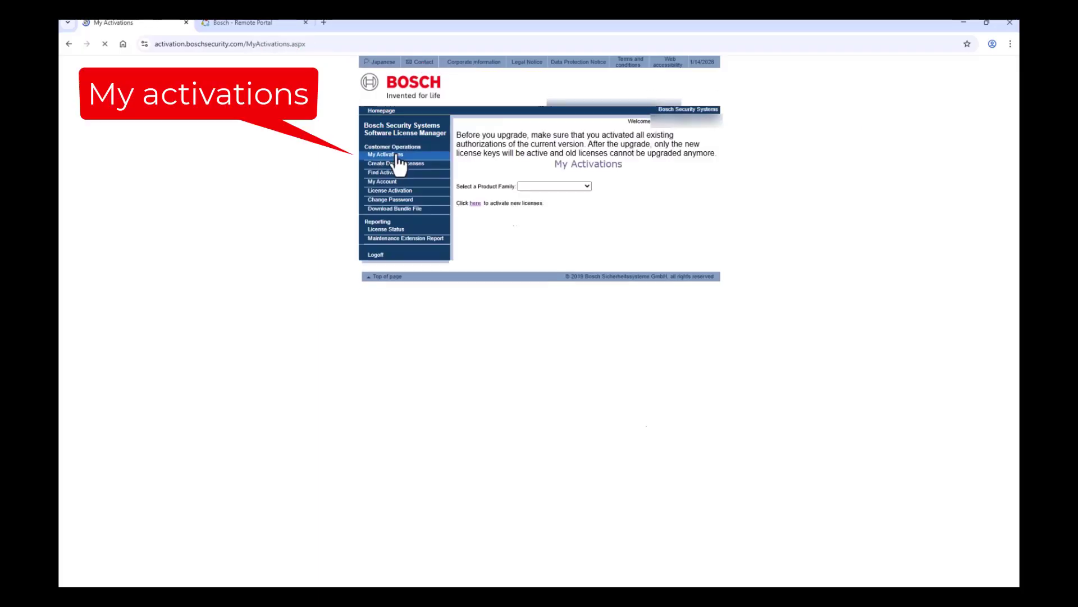
Step: Show the list of existing activations for the BIS product family
click(396, 156)
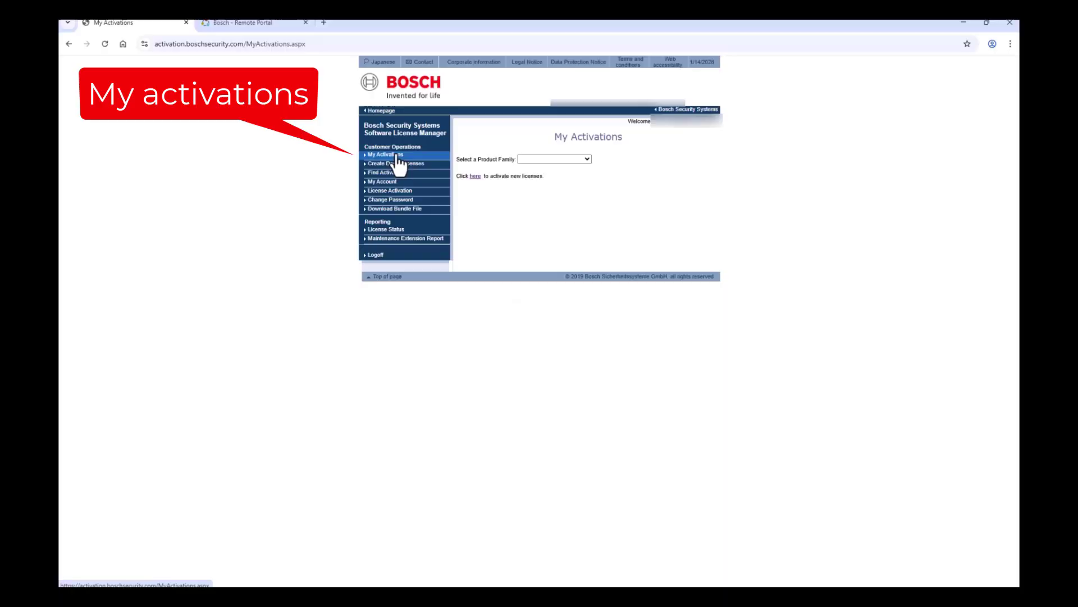
click(584, 160)
click(535, 219)
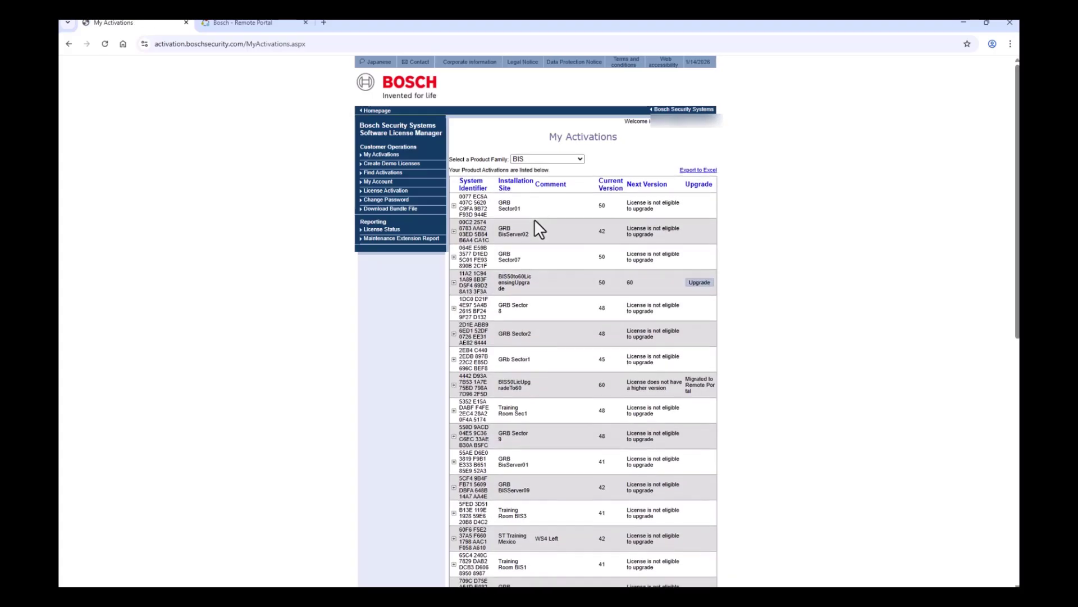
Step: Upgrade the license of the installation site BIS50to60LicensingUpgrade to version 60 and accept the upgrade notice
double_click(508, 290)
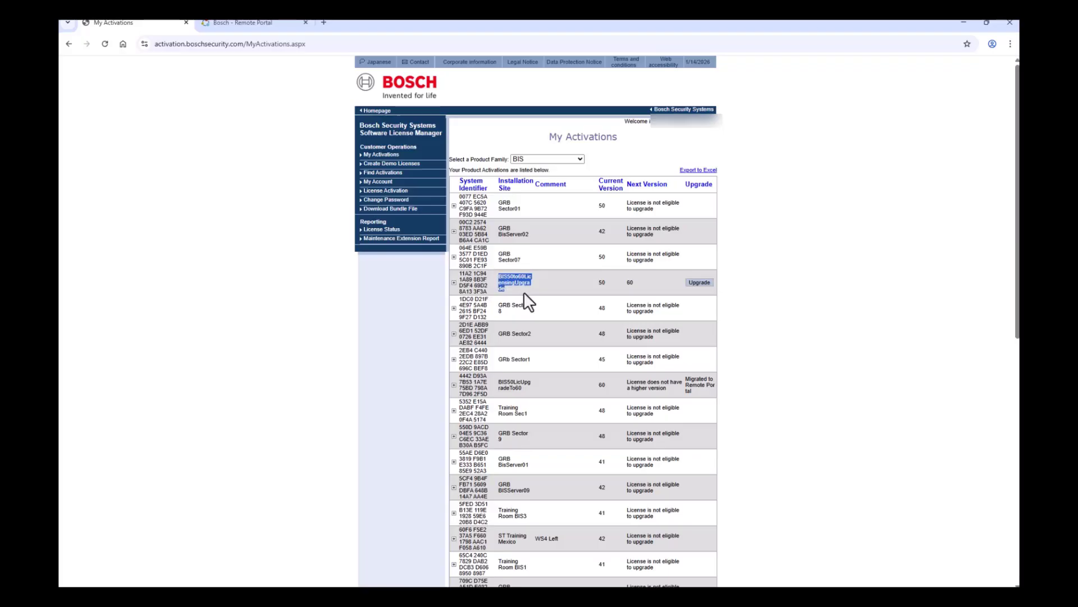
click(534, 291)
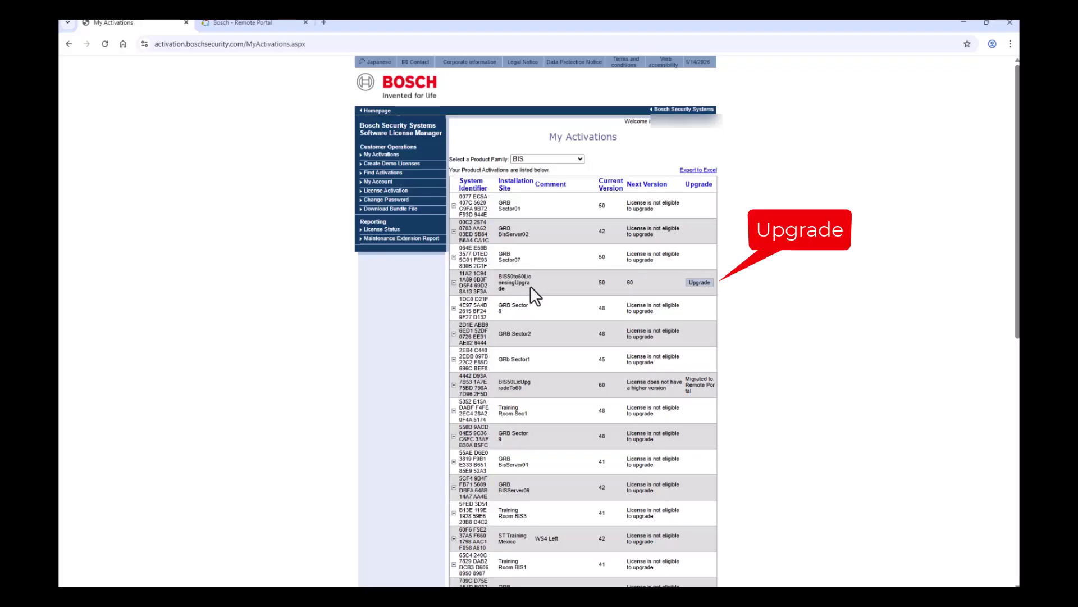
click(700, 282)
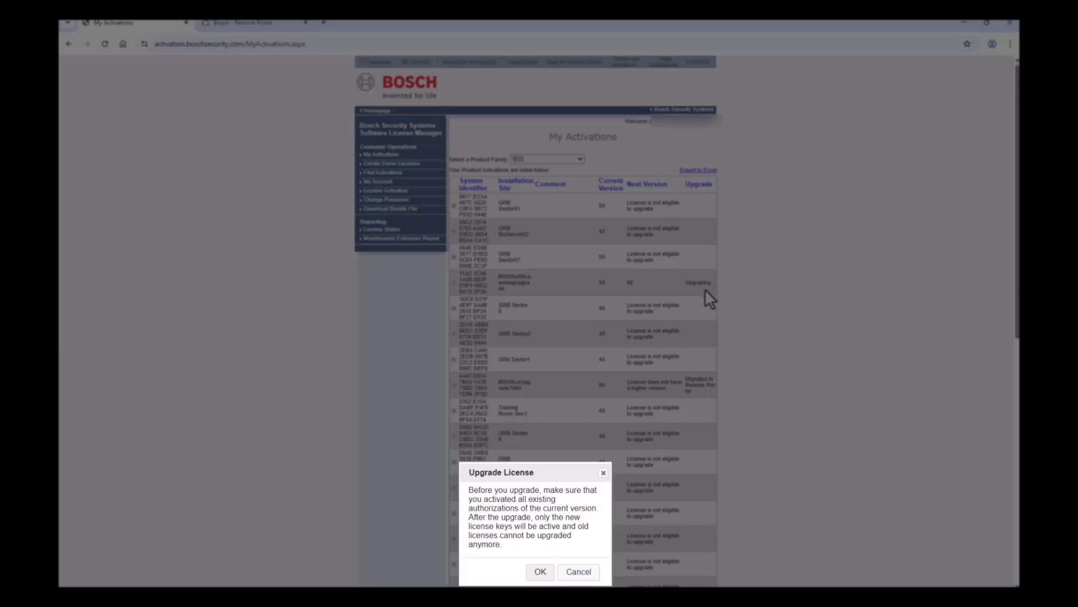
click(540, 572)
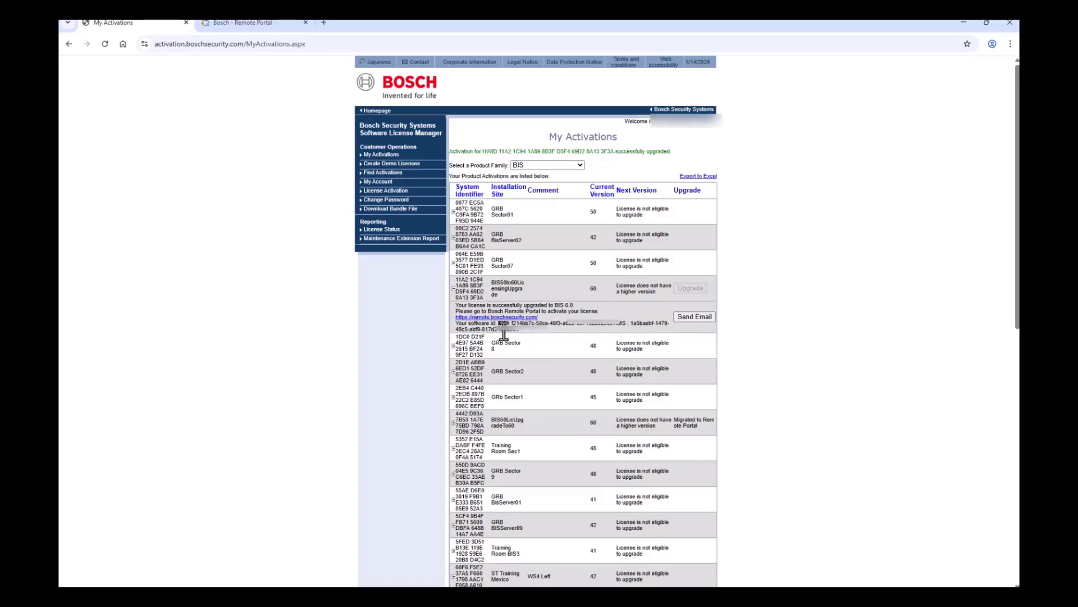
Step: Copy the BIS and AMS software IDs of the upgraded license into the Licensing text file in Notepad
drag(498, 324, 517, 333)
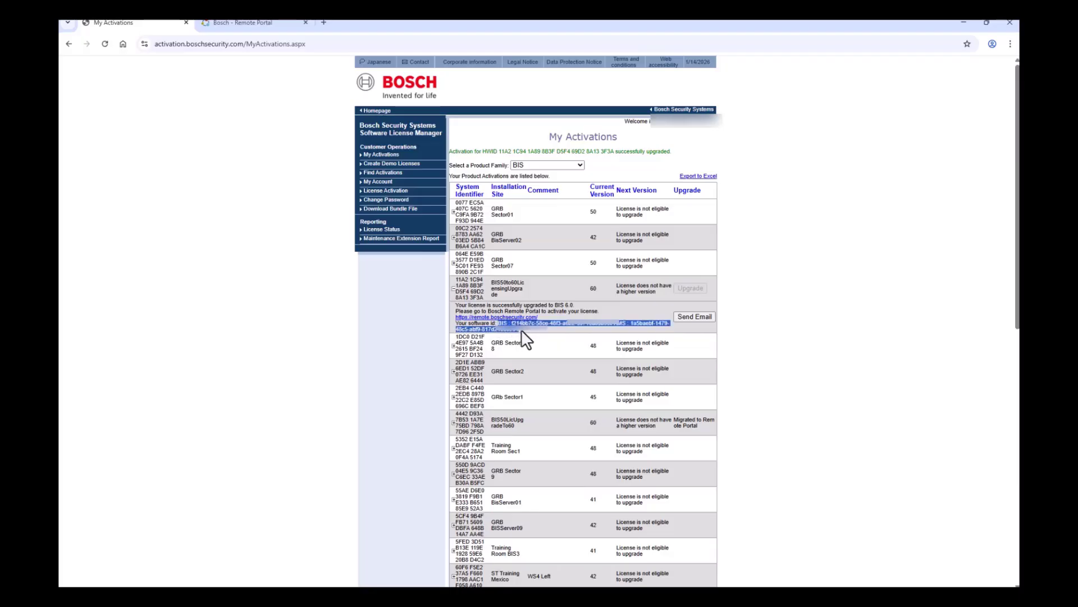
right_click(563, 326)
click(590, 335)
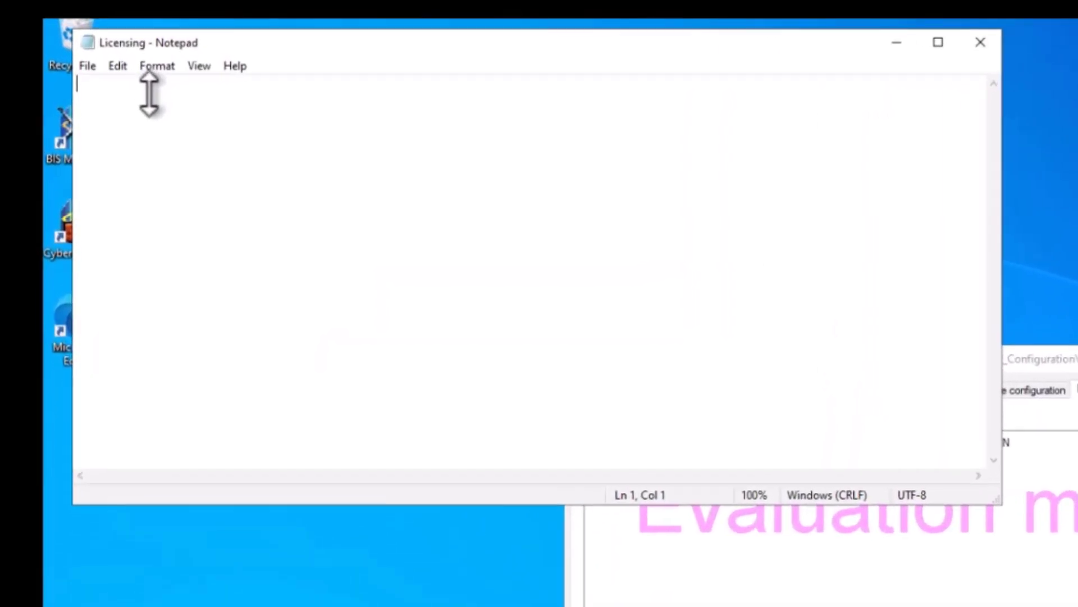
right_click(118, 105)
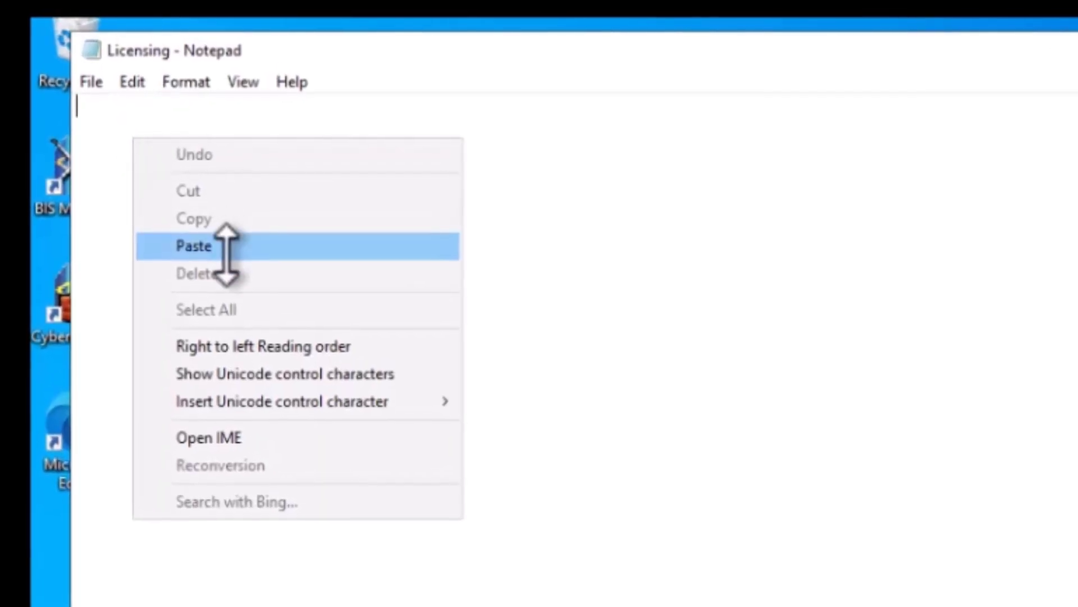
click(226, 247)
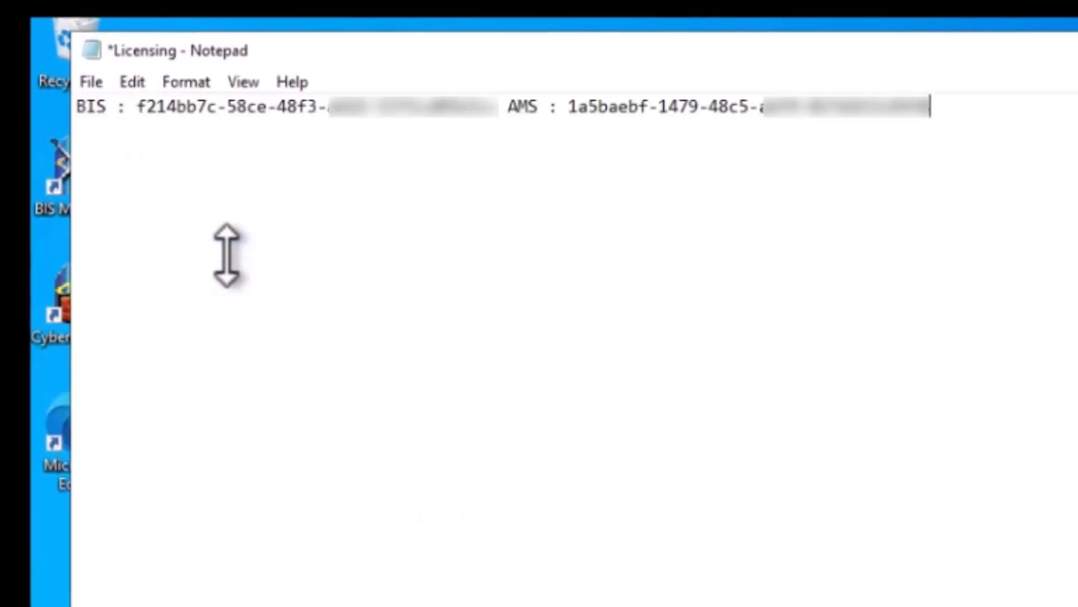
Step: Separate the AMS ID from the BIS ID onto its own line with a blank line between, and save the Licensing file
click(507, 107)
key(Return)
key(Return)
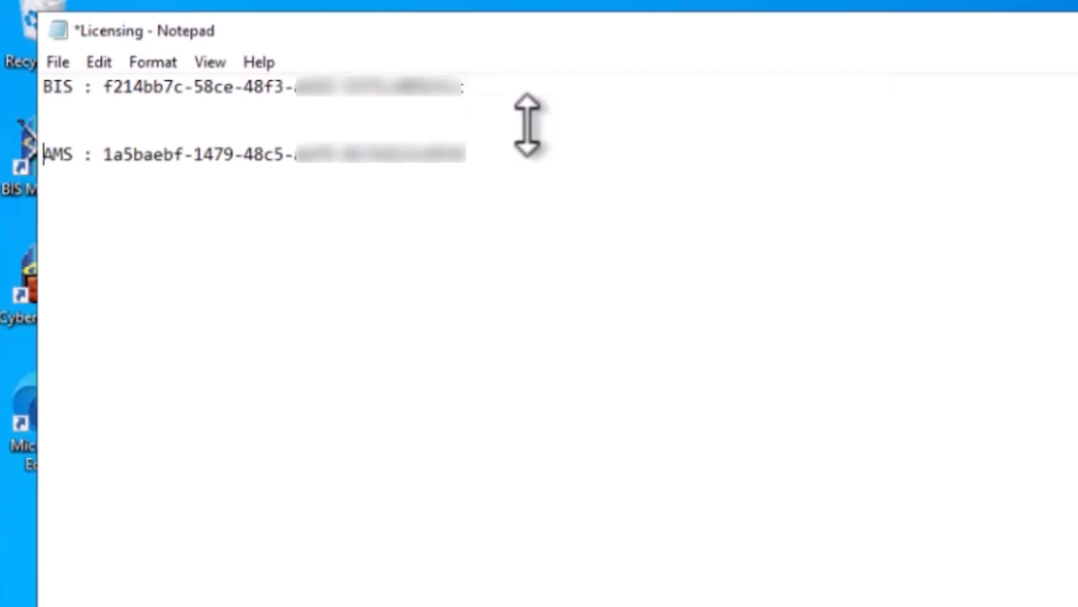
drag(574, 30, 757, 149)
click(242, 180)
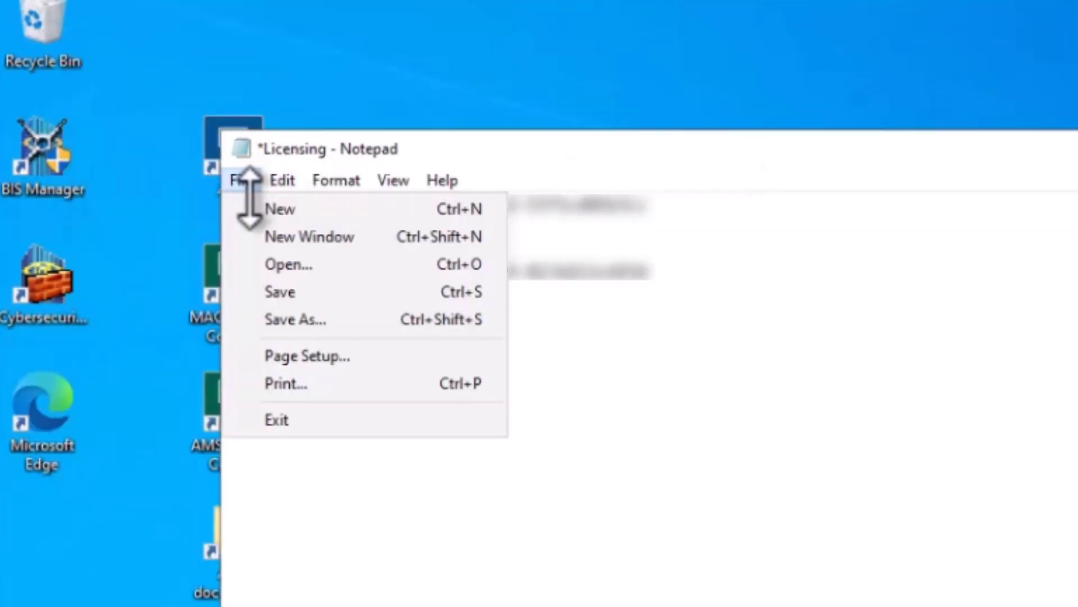
click(287, 298)
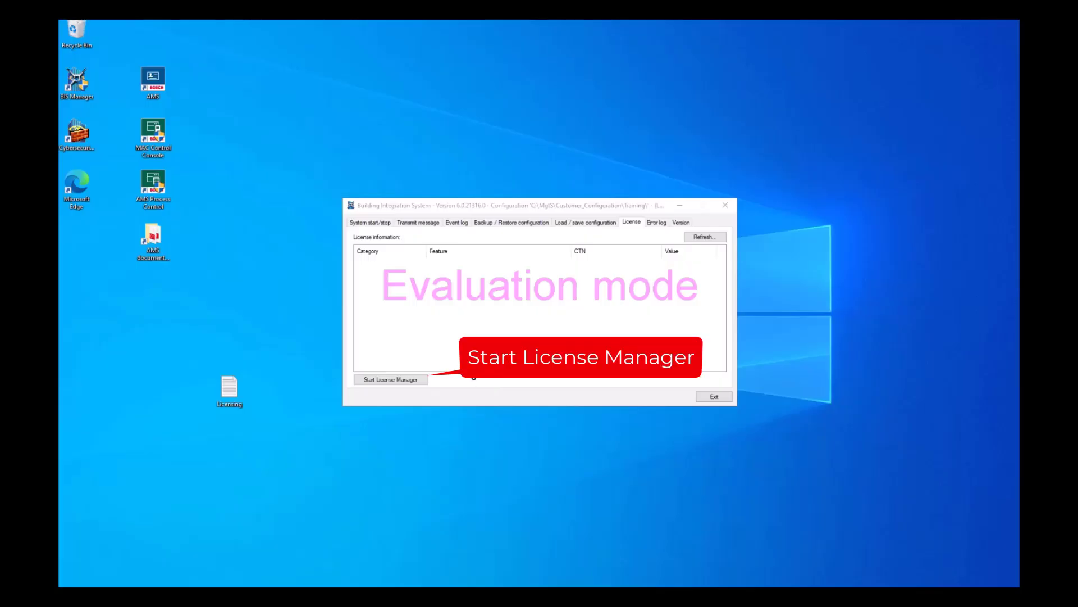
Step: Start the License Manager for BIS and save the system information to the Desktop as BISSystemInfo
click(407, 381)
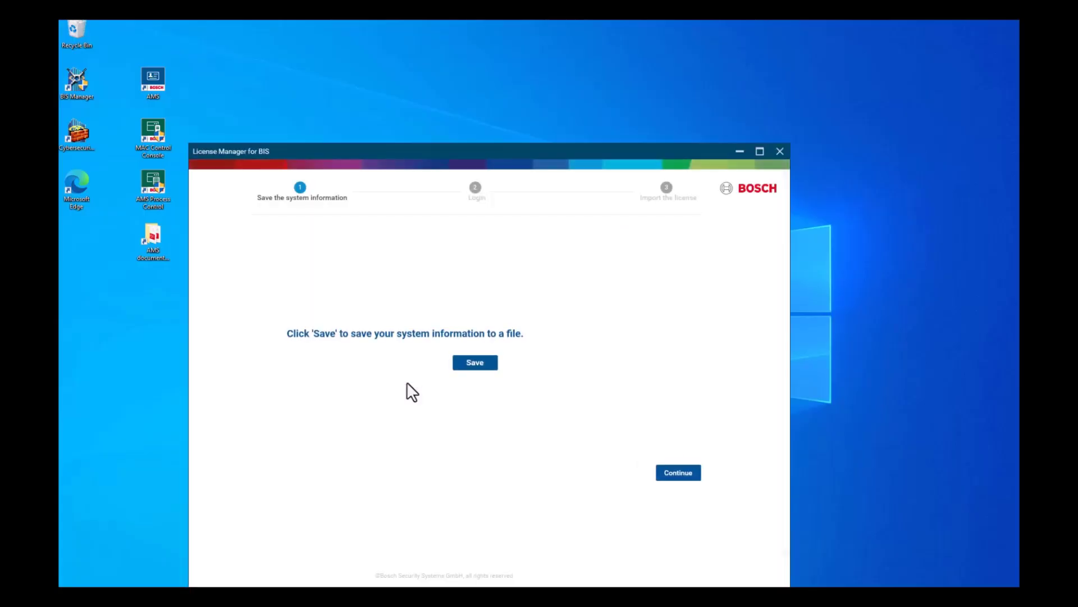
click(478, 364)
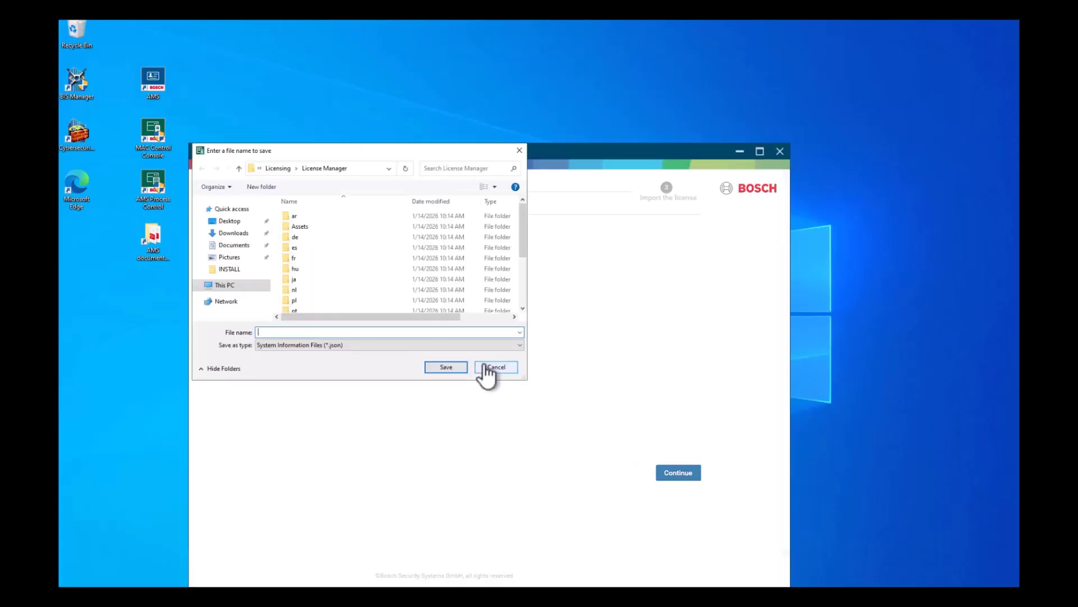
click(242, 222)
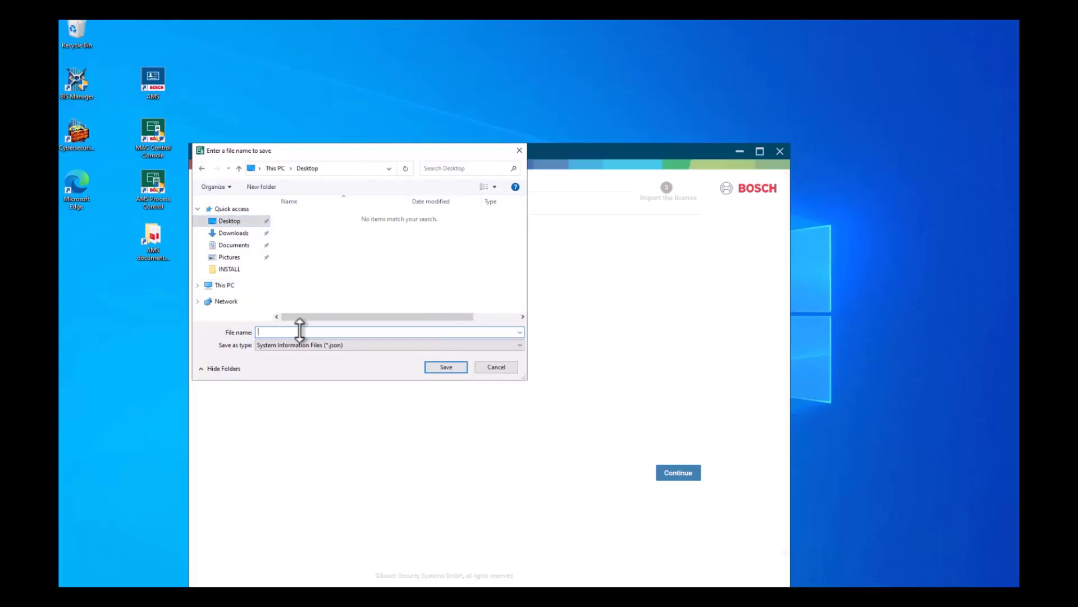
text(BIS)
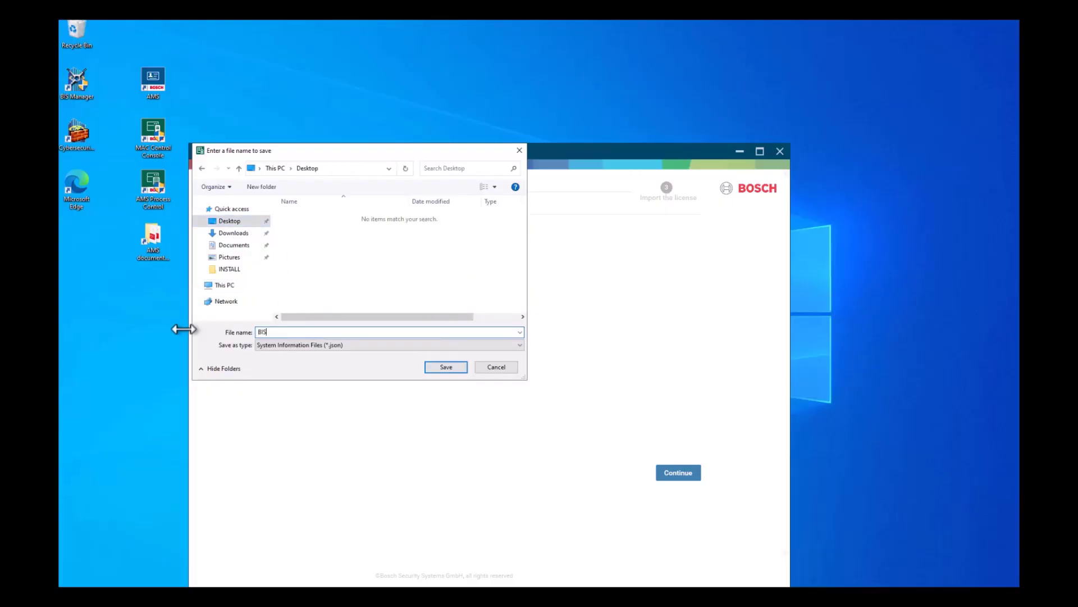
text(SystemInfo)
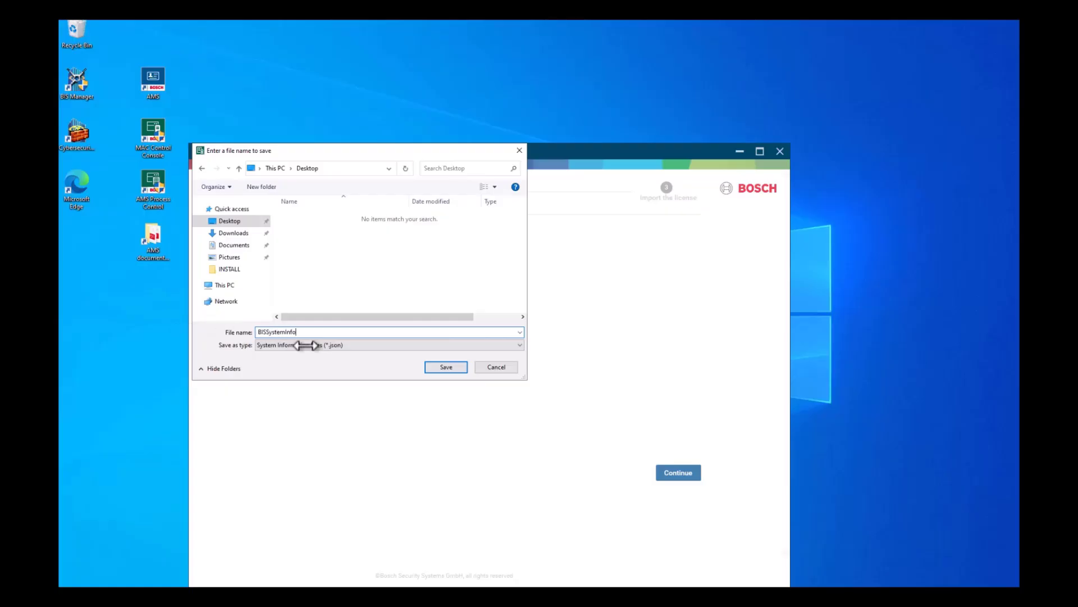
click(450, 367)
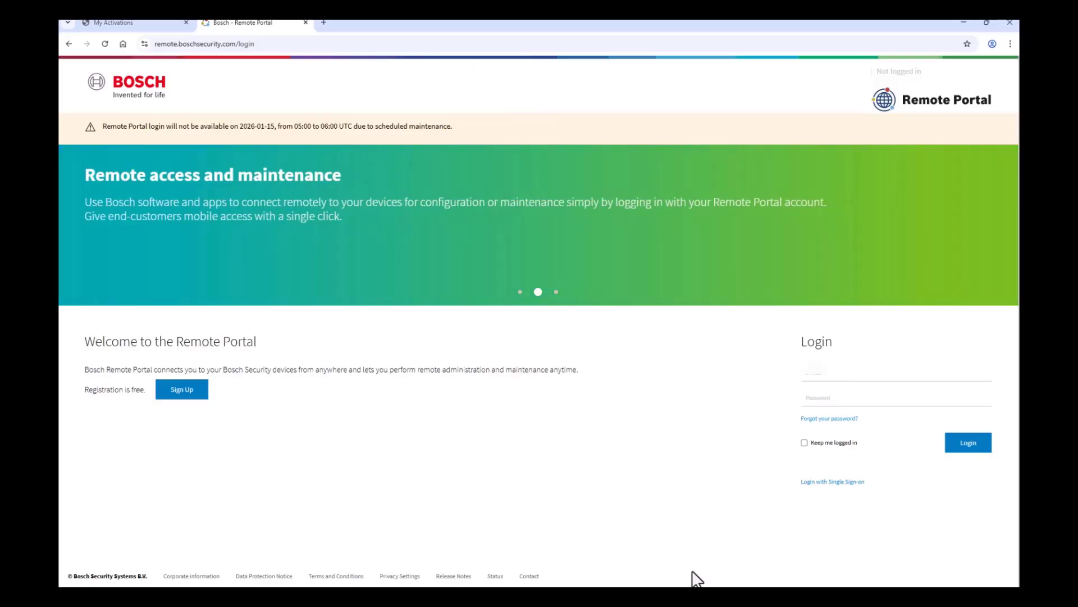
Step: Log in to the Bosch Remote Portal in the browser with the account e-mail and password
key(ctrl+v)
click(834, 398)
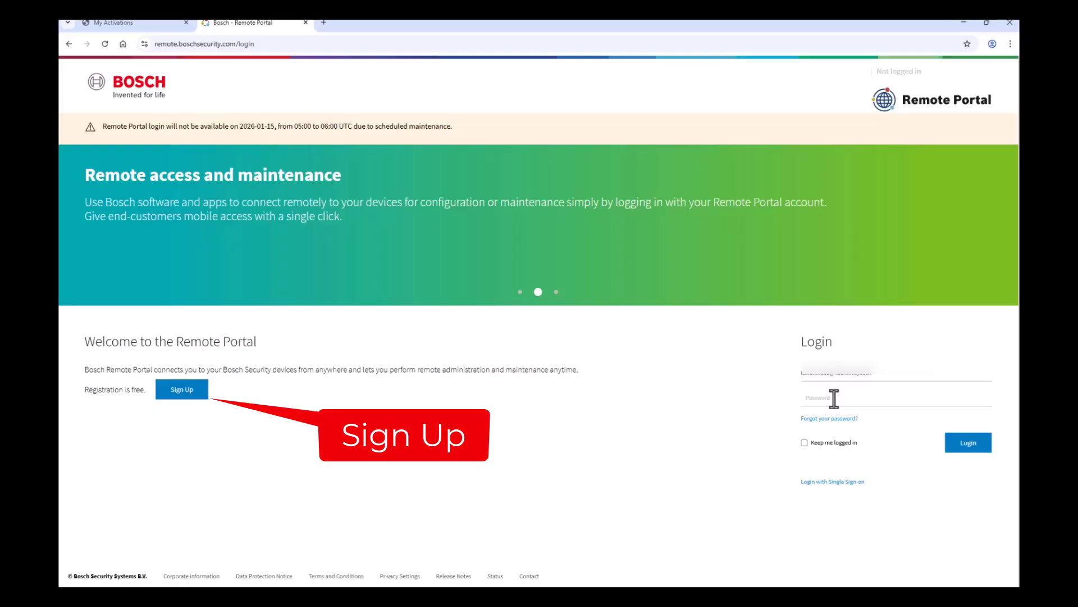
text(••••)
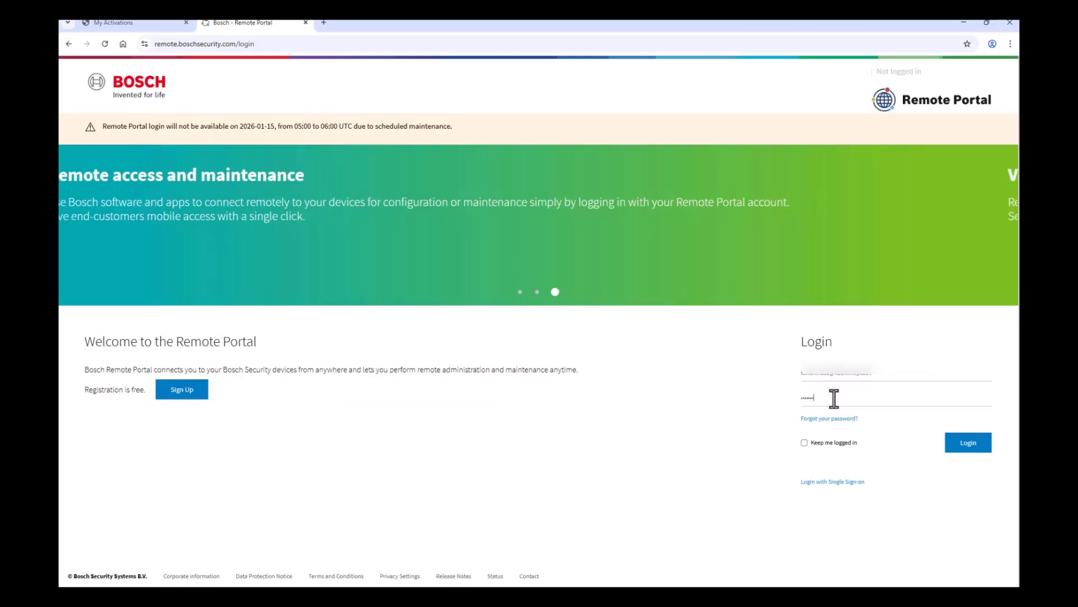
key(Return)
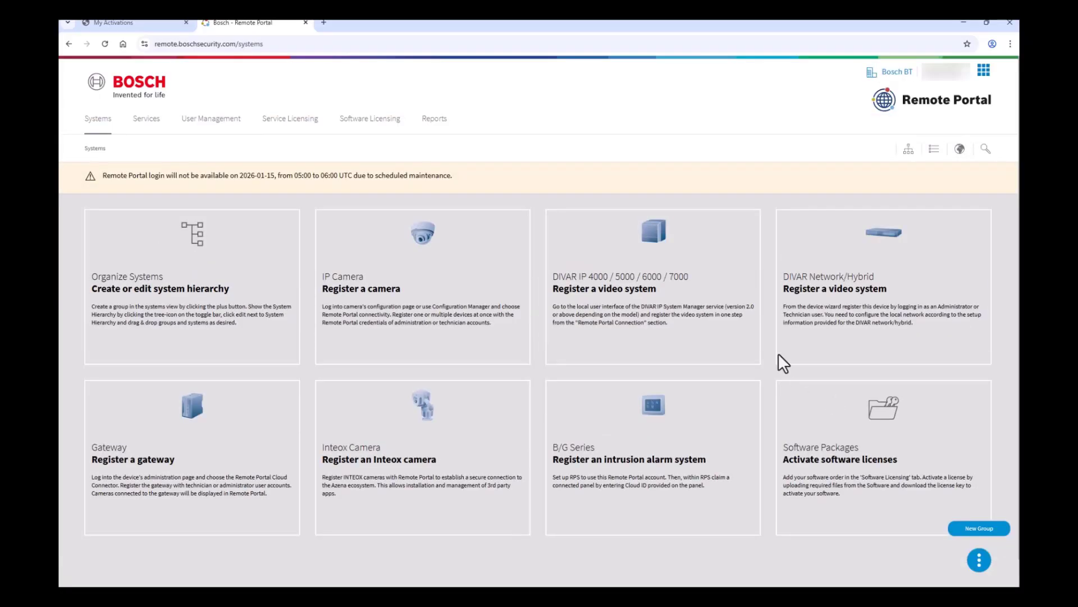
Step: Start claiming a software order under Software Licensing and name it BIS50To50LicensingUpgradeBISPart
click(371, 121)
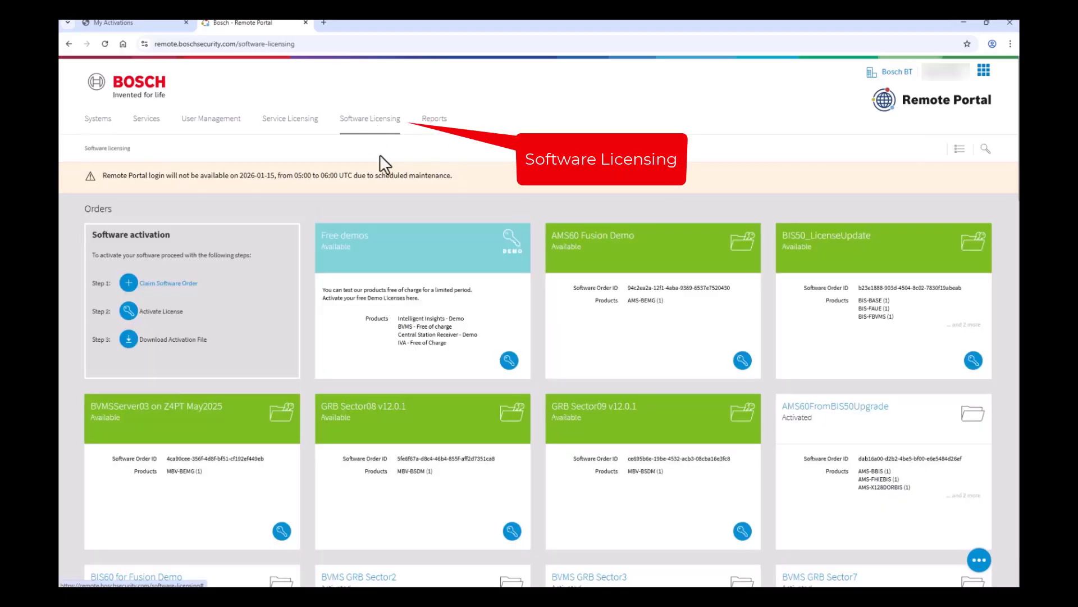
click(167, 284)
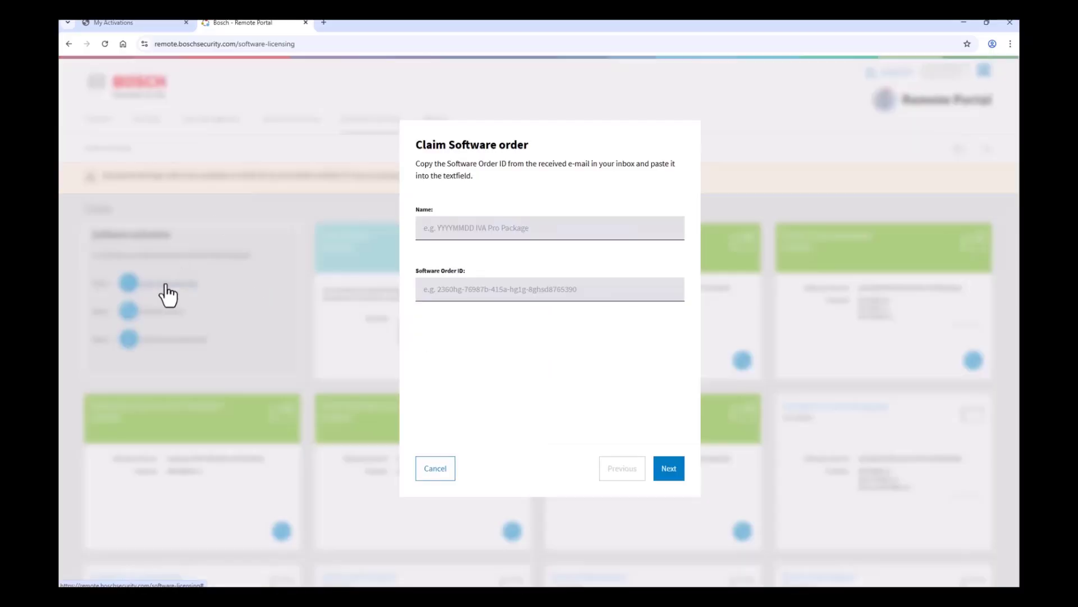
click(434, 228)
text(BIS60To50LicensingUpg)
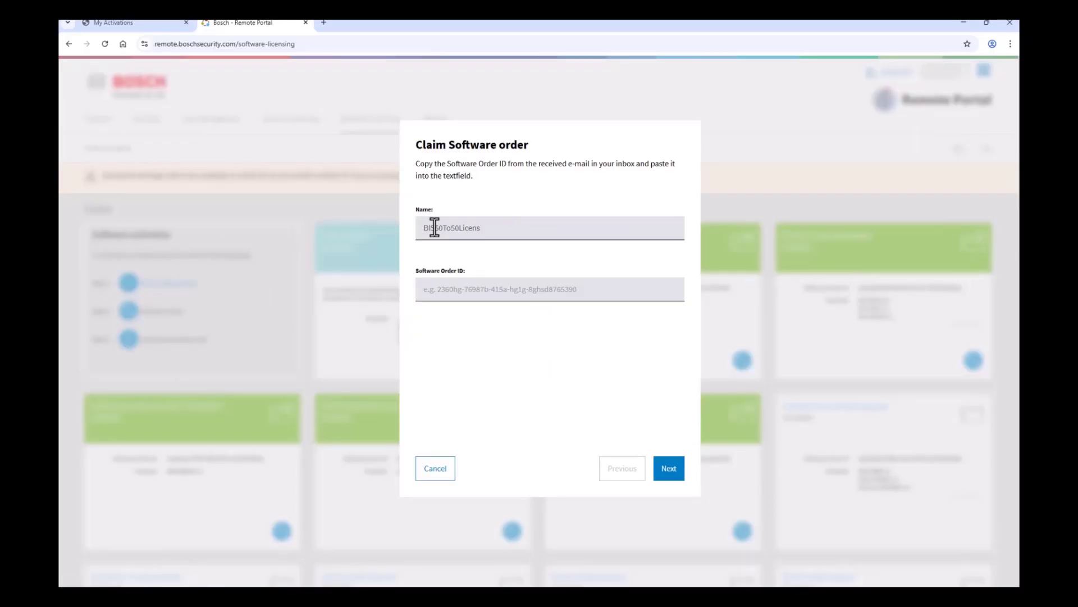
text(radeBIS)
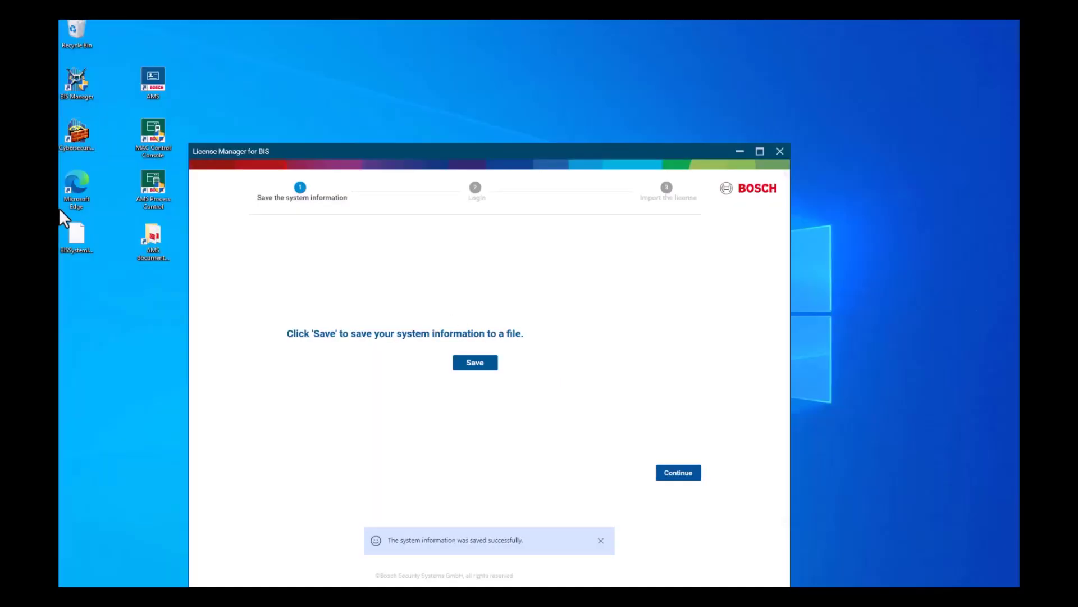
Step: Copy the BIS software ID from the Licensing file into the claim's Software Order ID and proceed to the product overview
drag(264, 158, 373, 78)
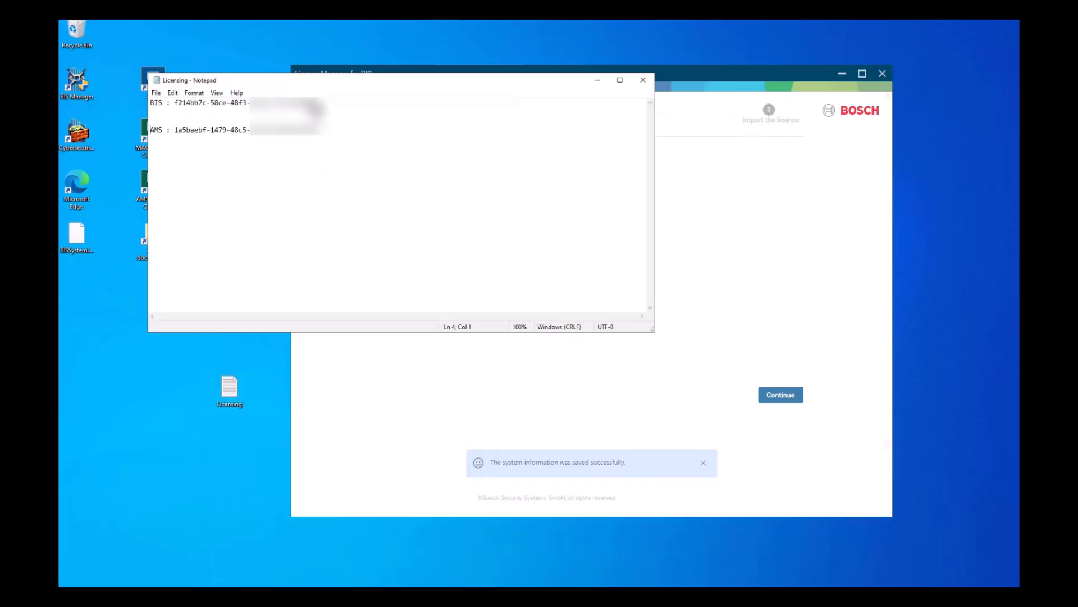
drag(321, 103, 180, 108)
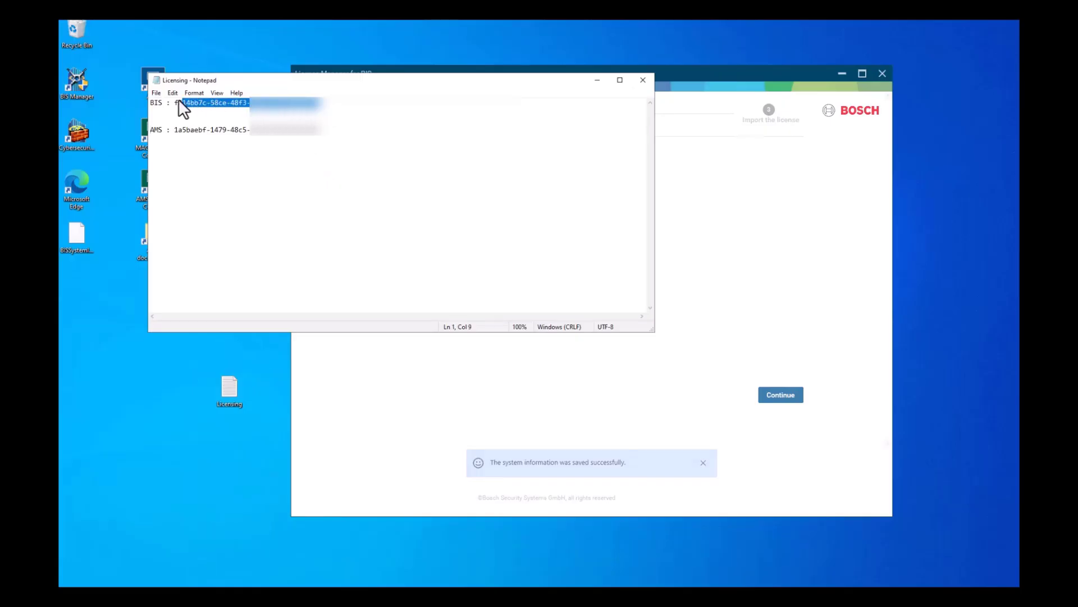
right_click(185, 104)
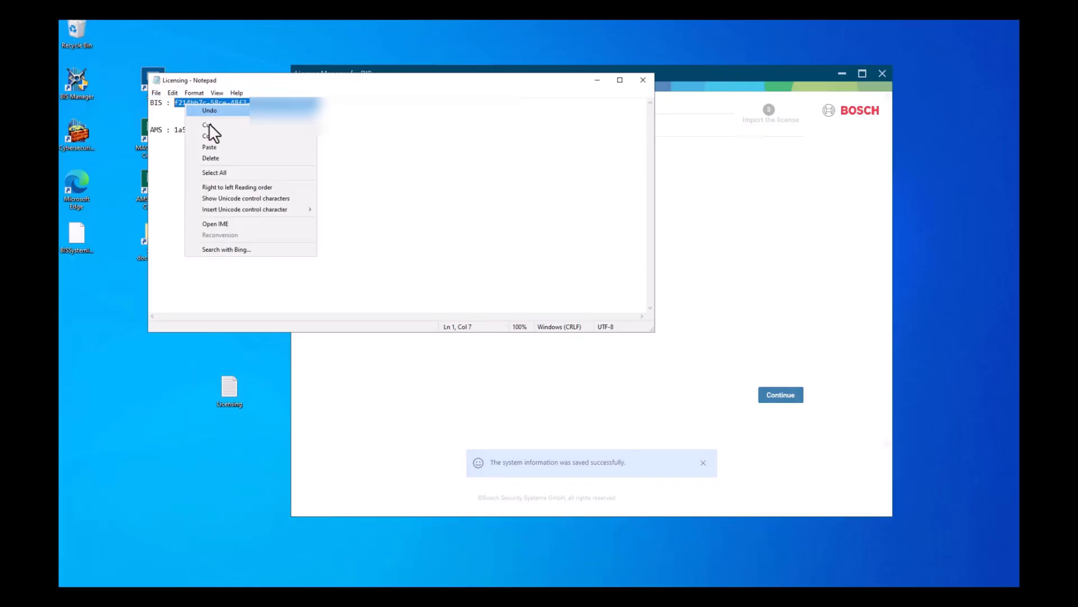
click(222, 136)
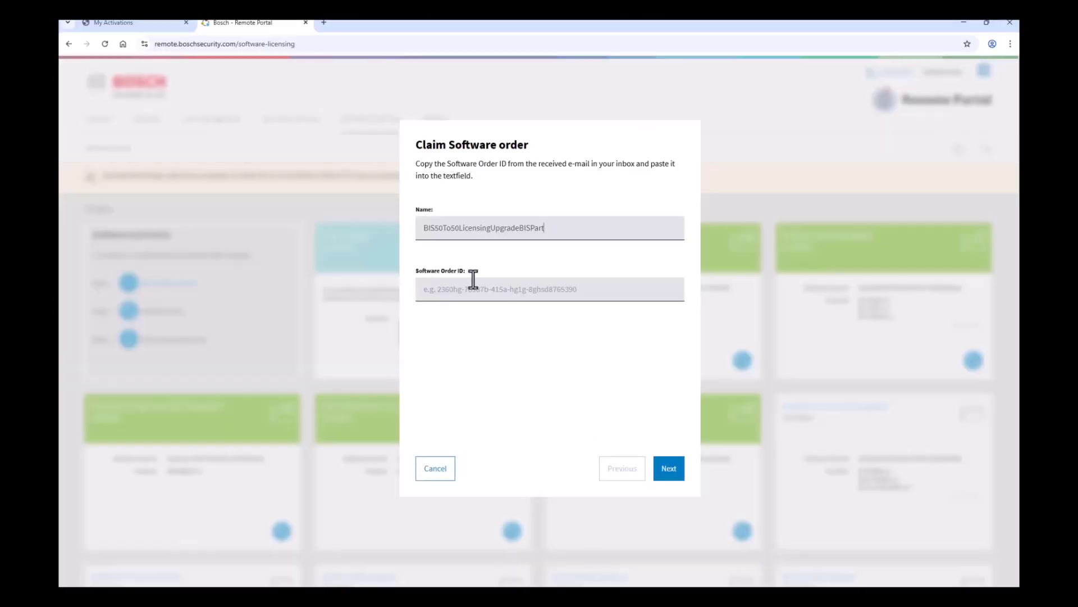
click(472, 291)
key(ctrl+v)
click(669, 468)
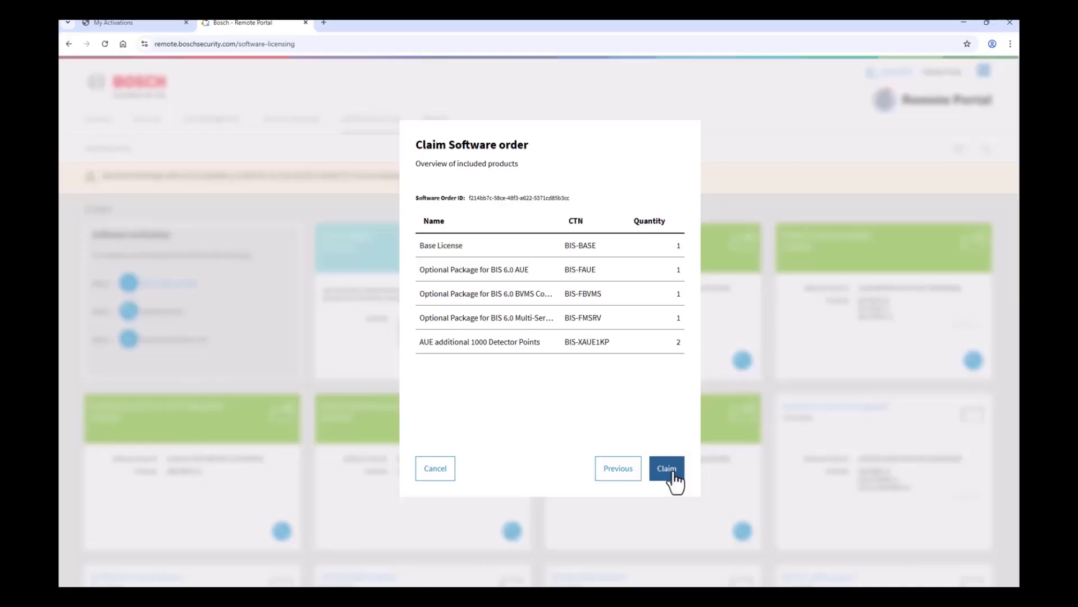
Step: Claim the software order with its listed BIS products and start activating its license
click(667, 468)
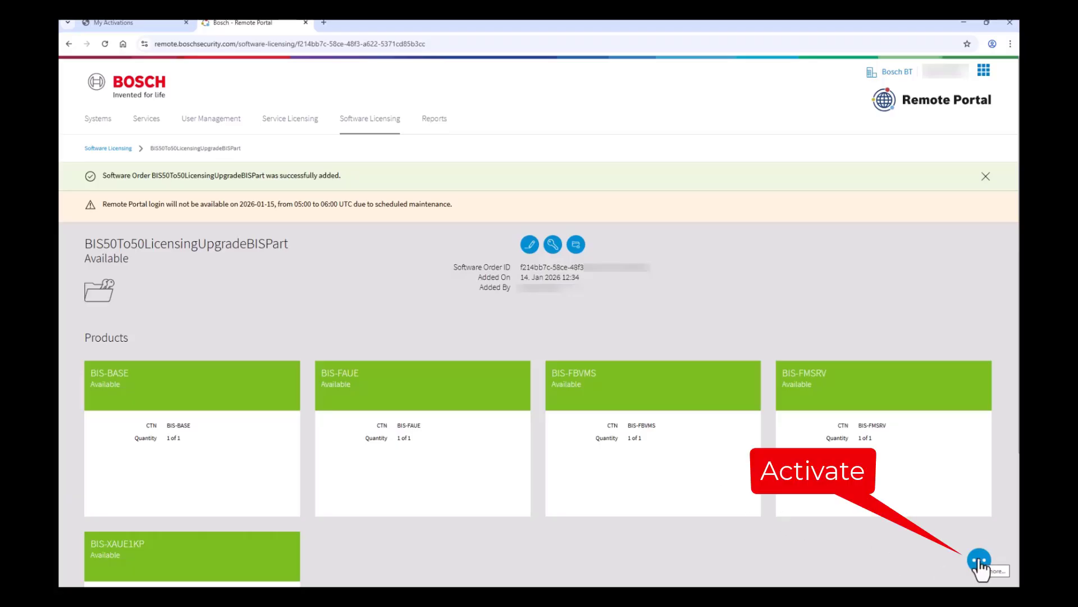
click(979, 561)
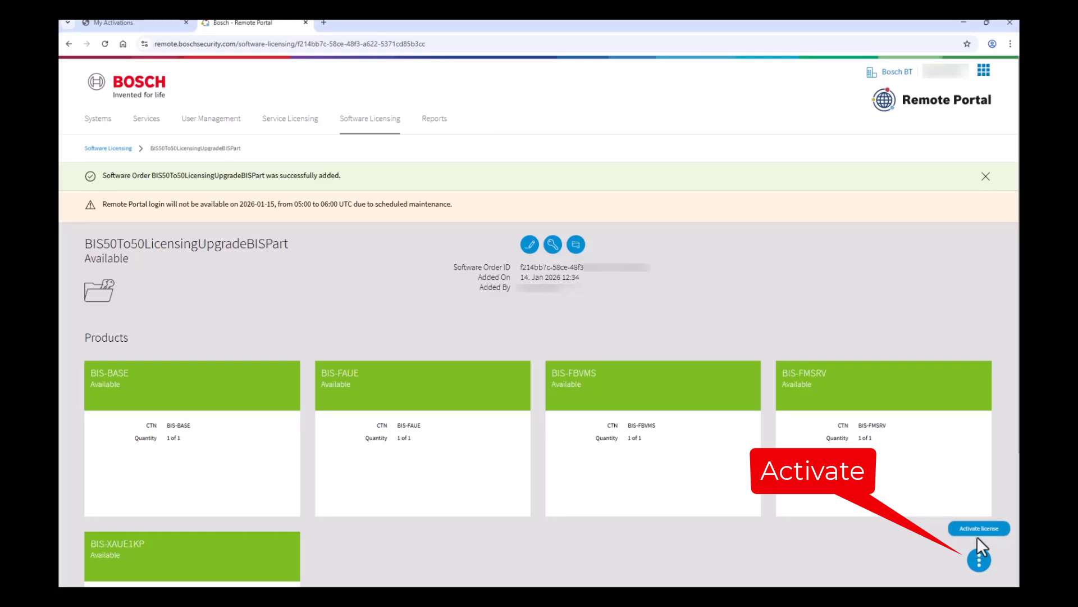
click(979, 529)
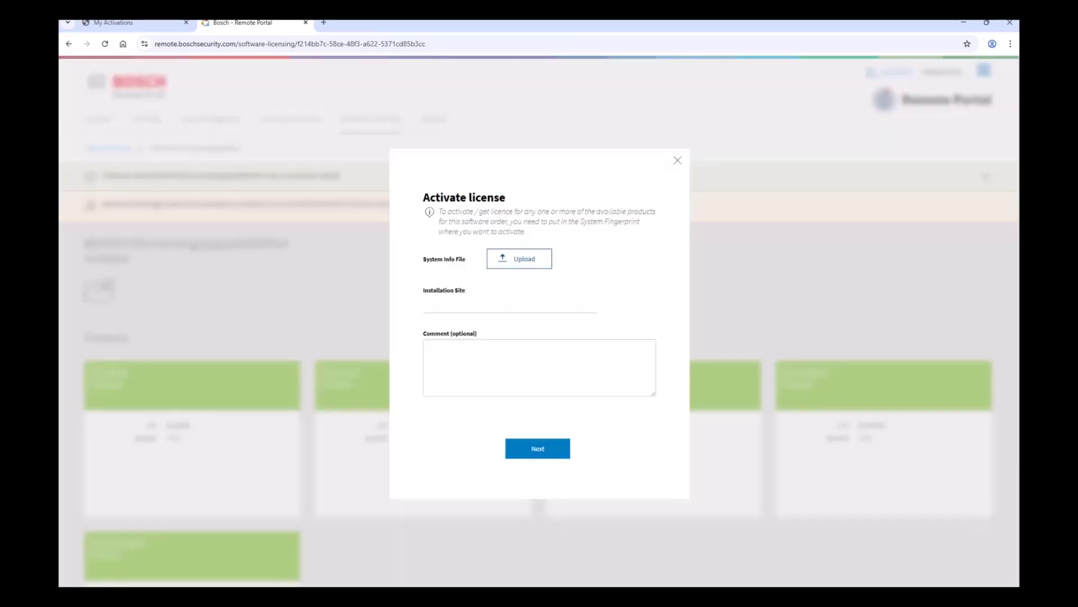
Step: Upload BISSystemInfo.json as the system info file, with installation site BIS50to60LicensingUpgrade and comment BIS Part, and proceed to product selection
click(533, 258)
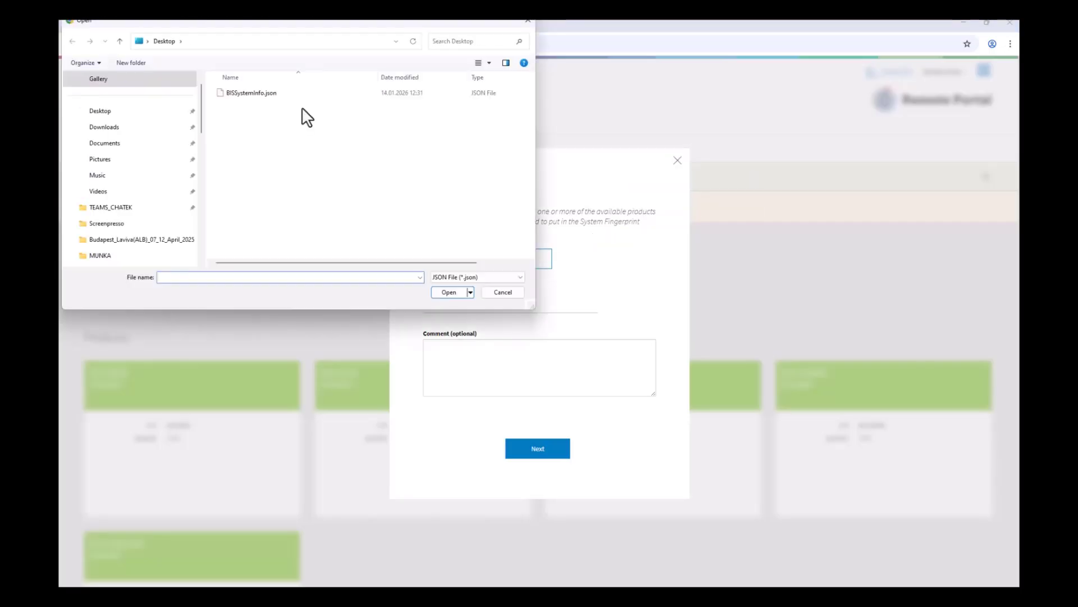
click(260, 93)
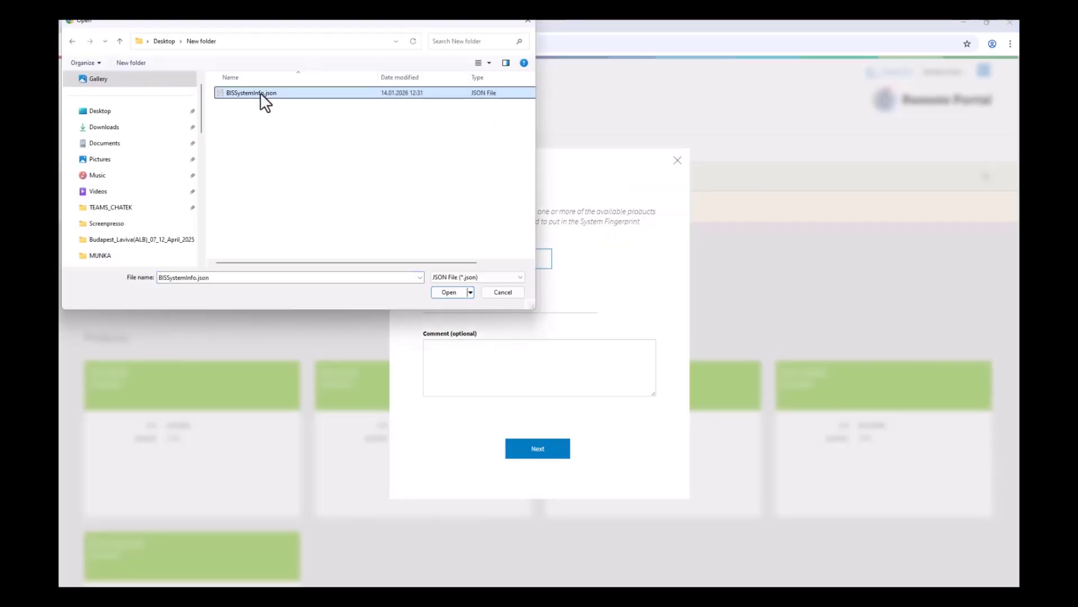
click(444, 289)
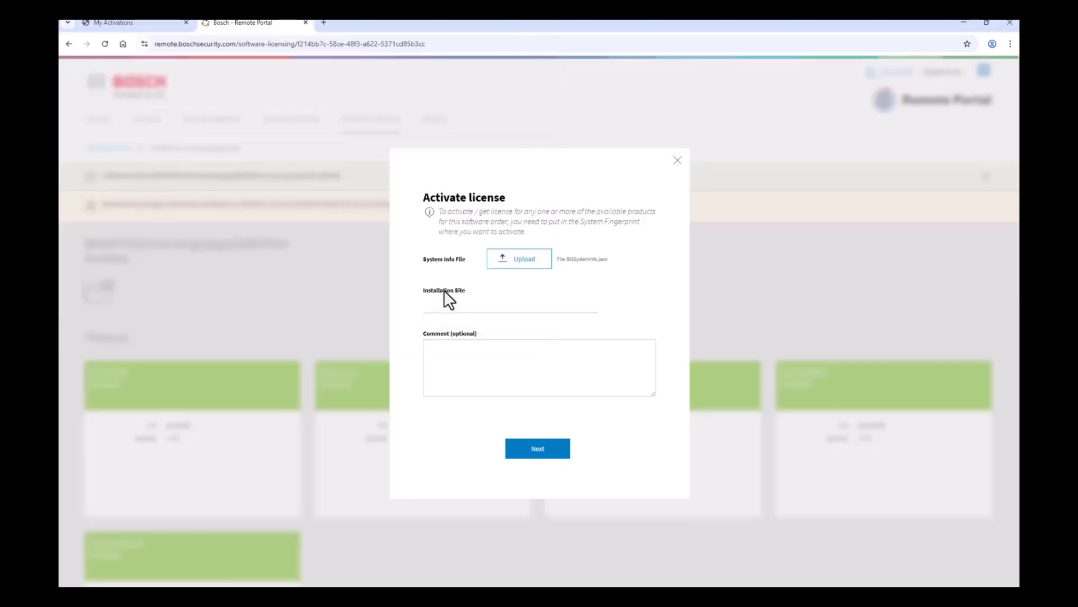
click(445, 306)
text(BIS50to60LicensingUpgrade)
click(450, 349)
text(BIS Part)
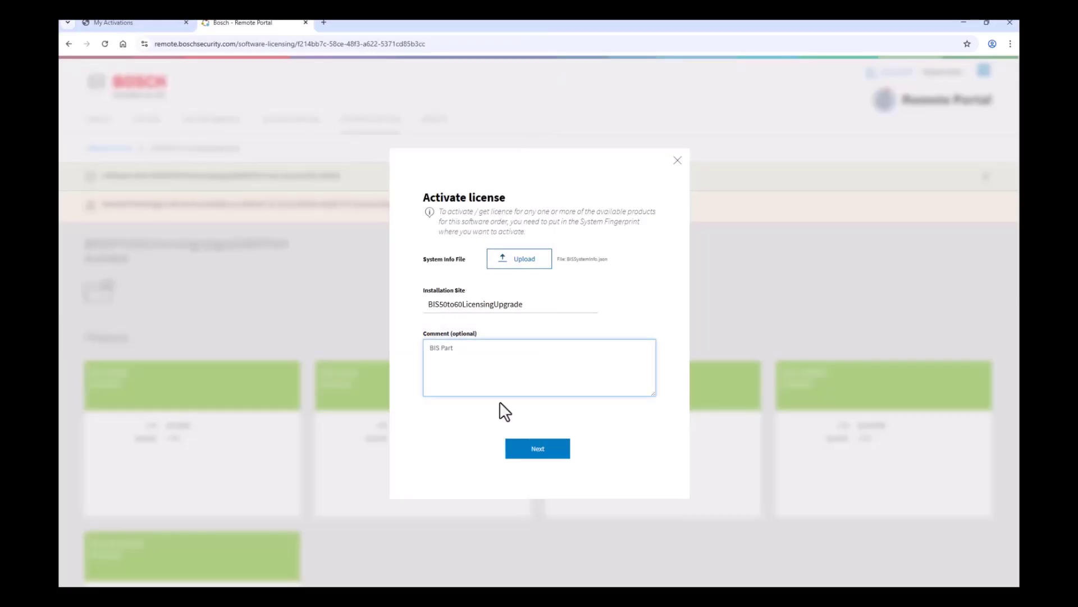
click(530, 448)
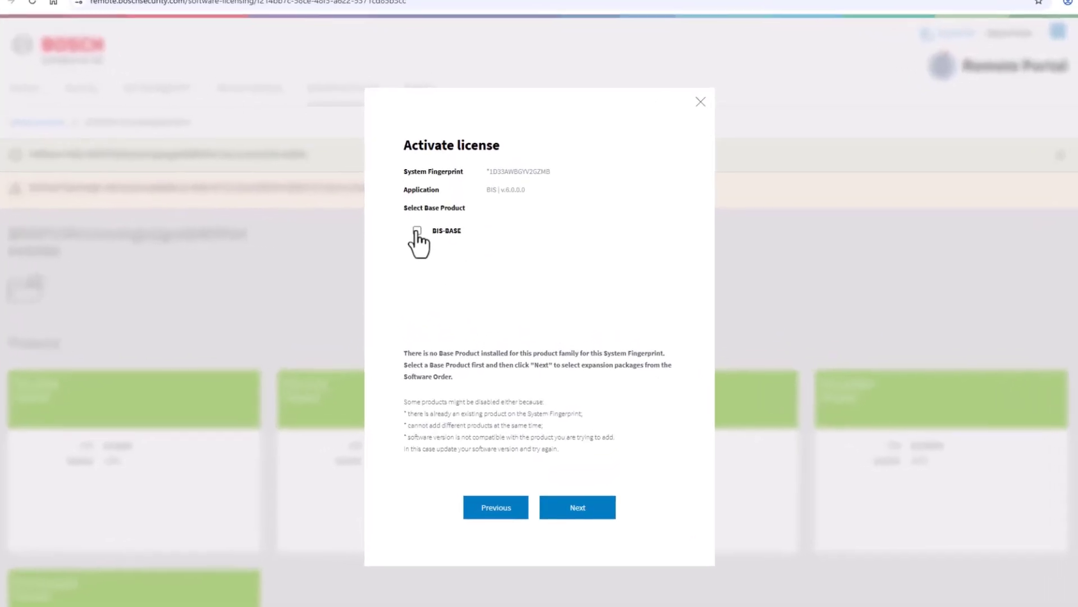
Step: Activate the BIS-BASE license with expansions BIS-FAUE, BIS-FBVMS, BIS-FMSRV and a quantity of 2 for BIS-XAUE1KP
click(426, 236)
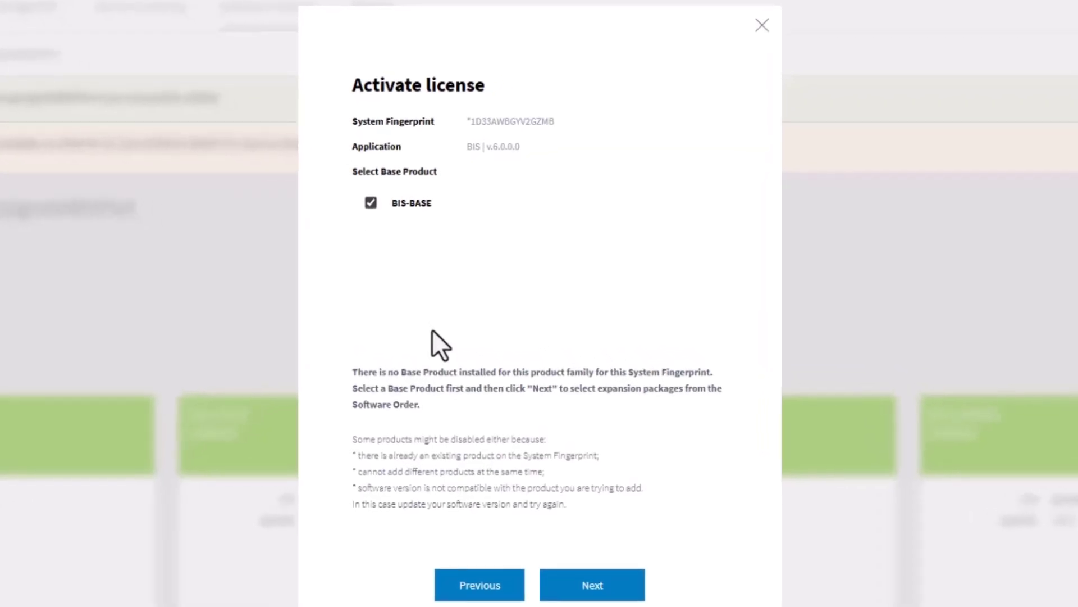
click(598, 590)
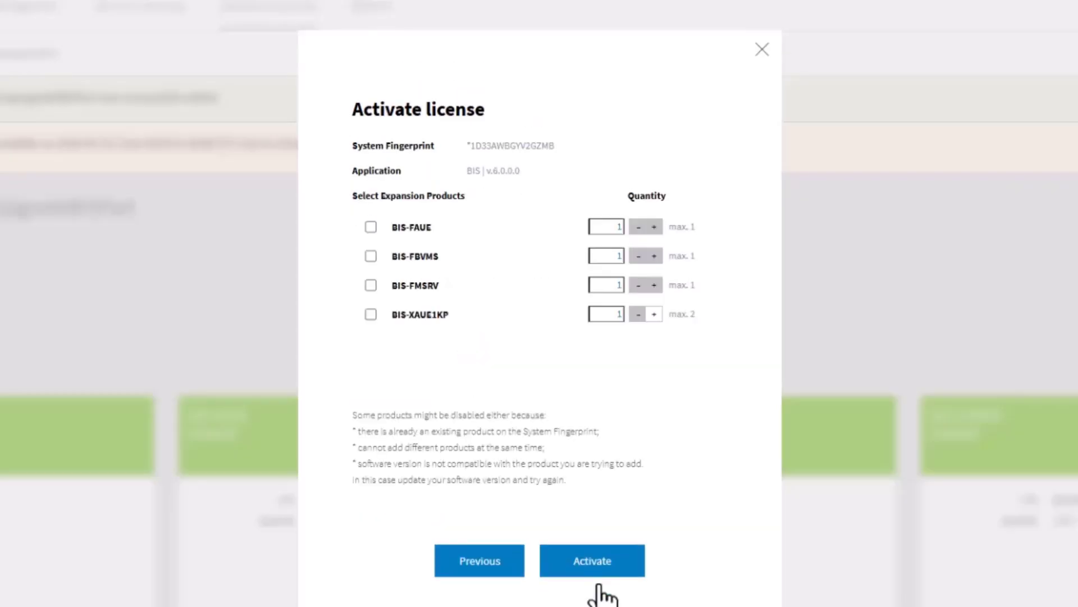
click(371, 227)
click(370, 256)
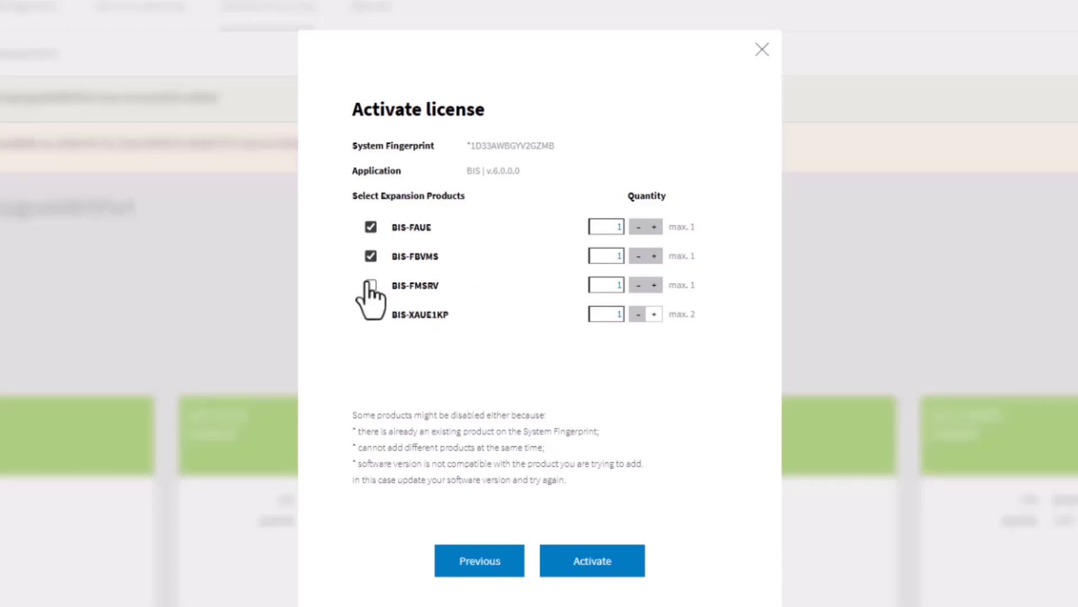
click(371, 286)
click(371, 314)
click(655, 314)
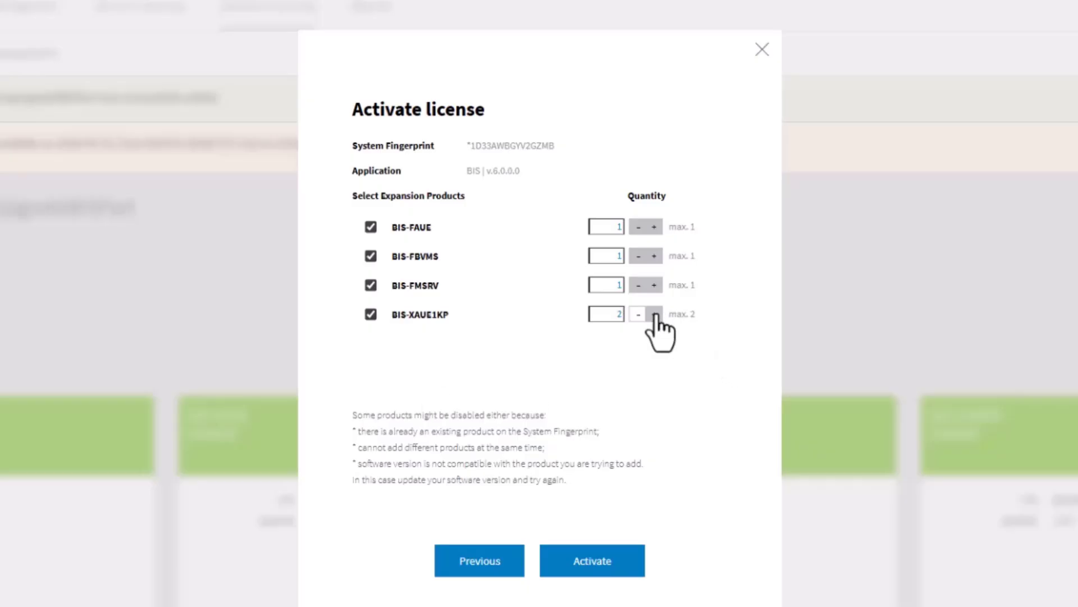
click(613, 557)
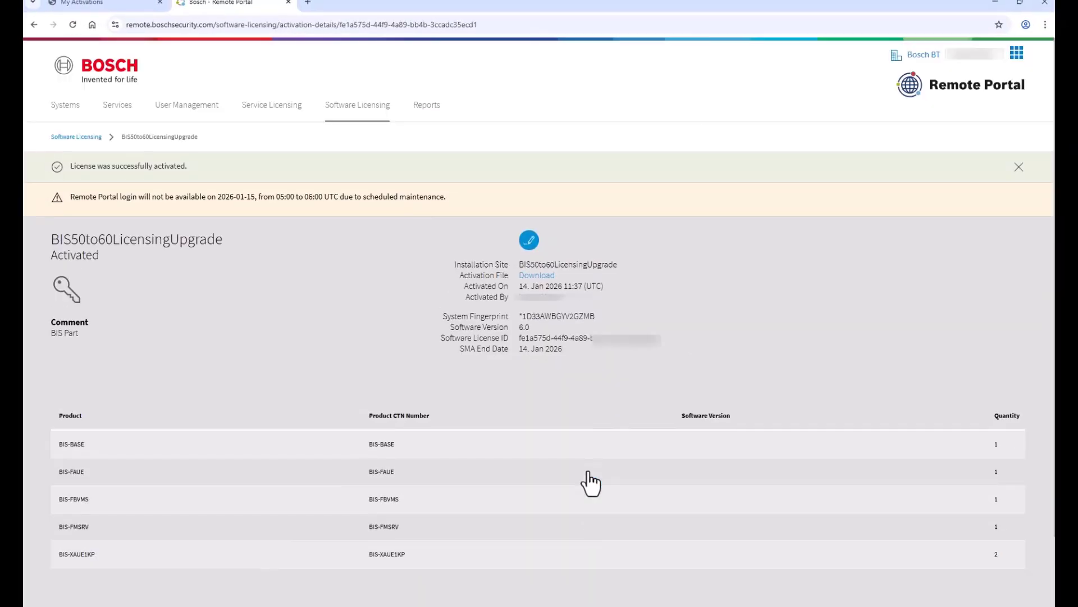
Step: Dismiss the activation notification and download the activation file for BIS50to60LicensingUpgrade
click(1019, 167)
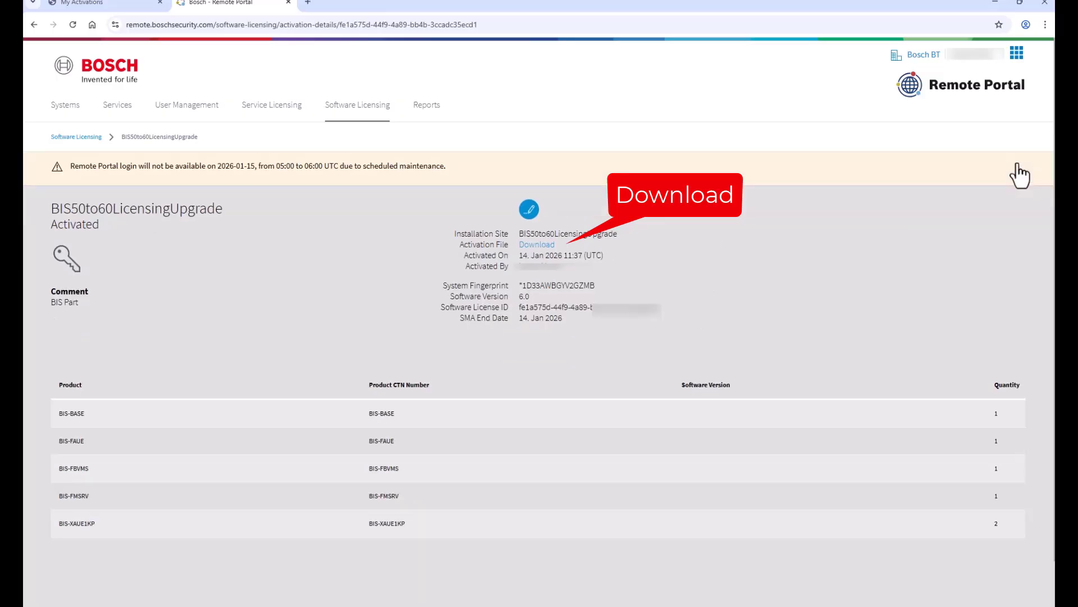
click(537, 246)
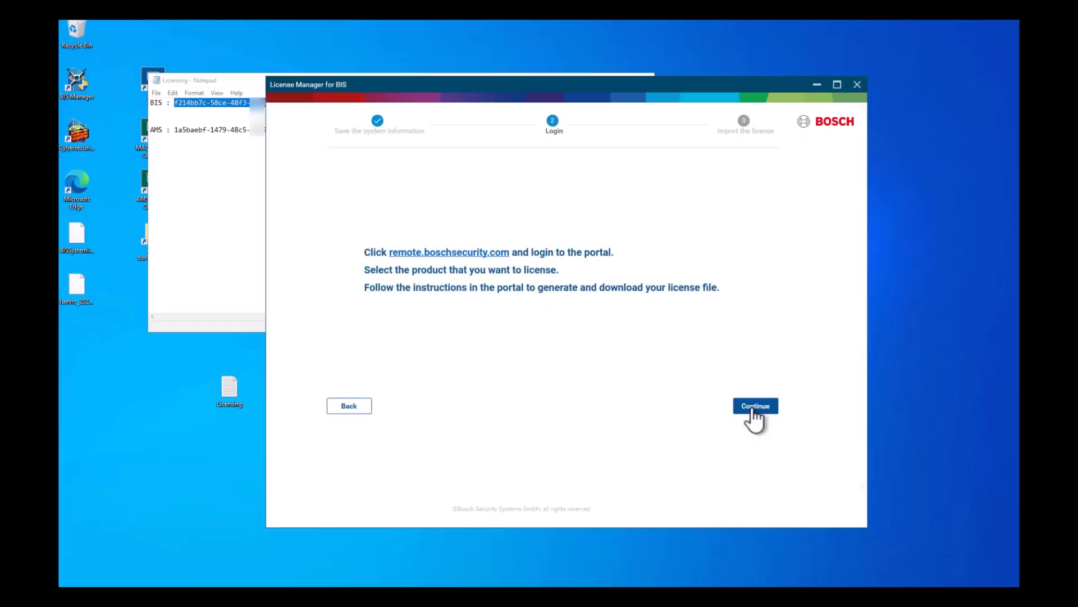
Step: Import the downloaded license file in the License Manager for BIS, finish the wizard and refresh the license information in BIS Manager
click(755, 407)
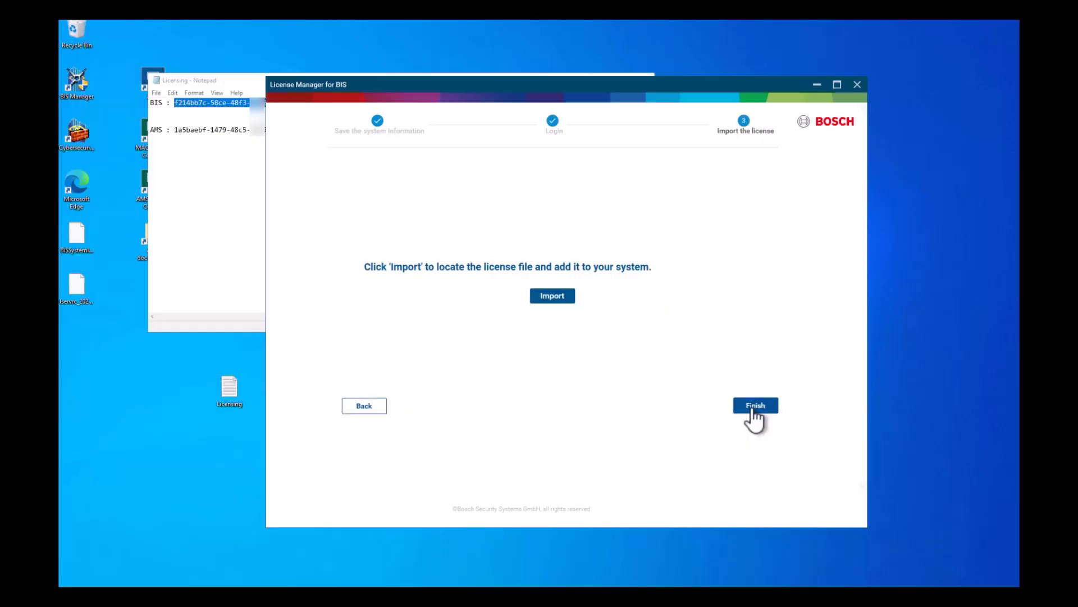
click(556, 303)
click(518, 298)
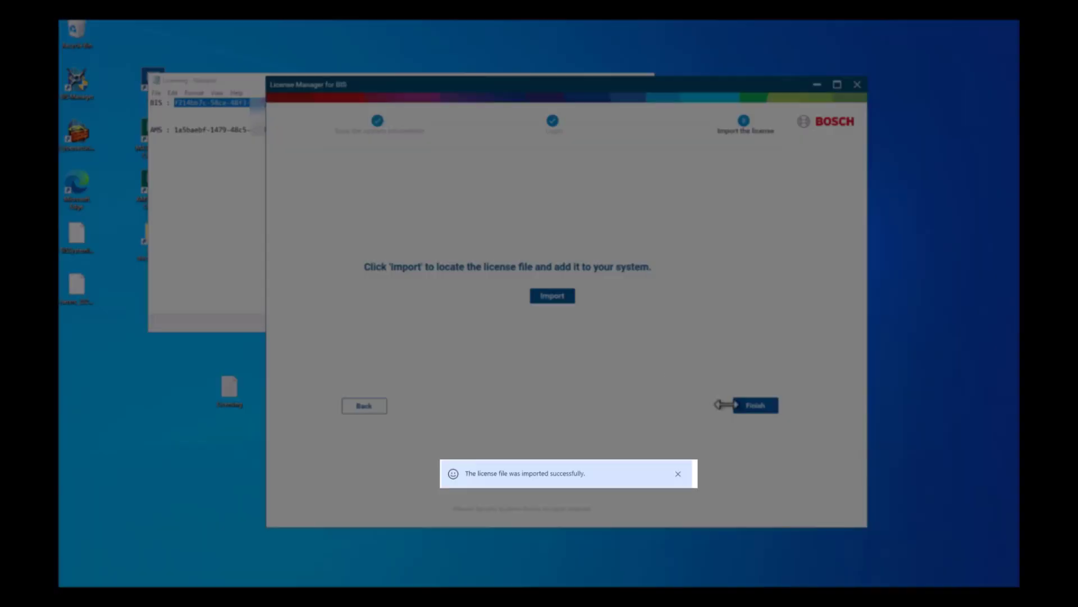
click(745, 405)
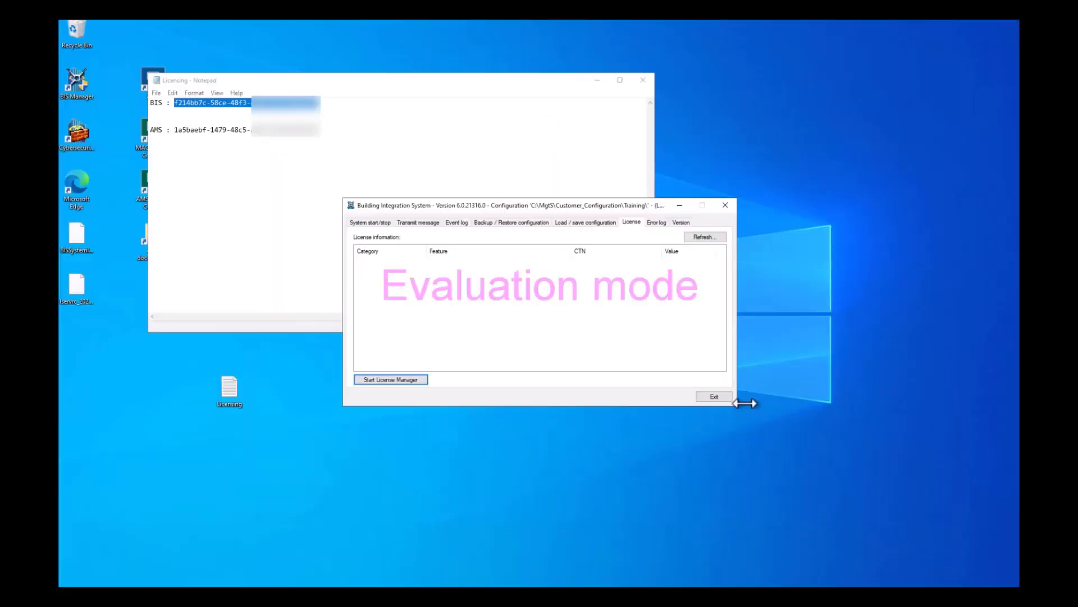
click(709, 237)
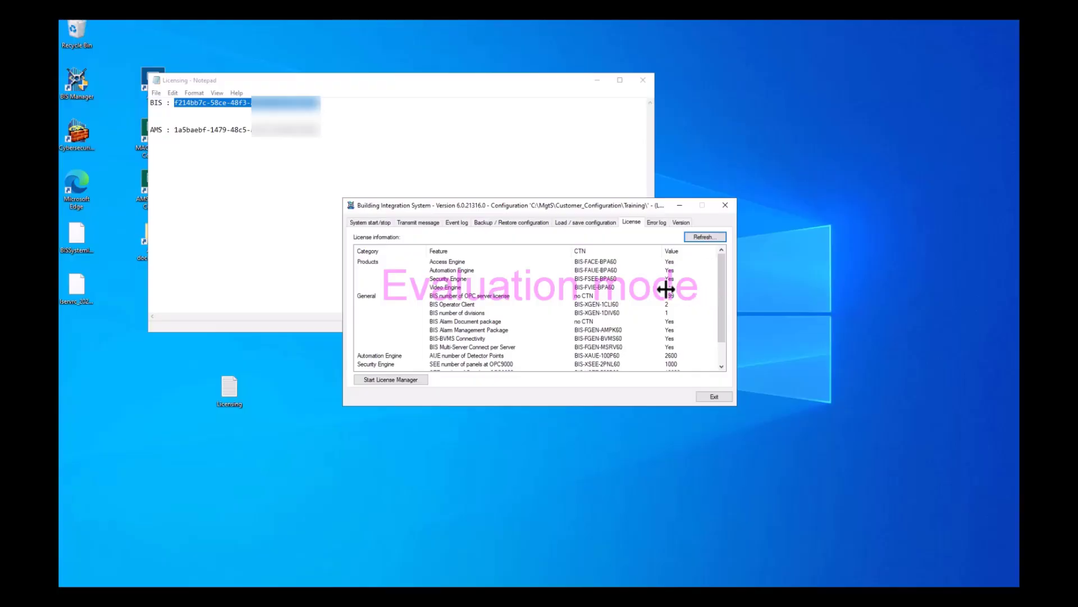
Step: Open the Training configuration in the BIS Configuration Browser as operator BIS and read the license
click(369, 222)
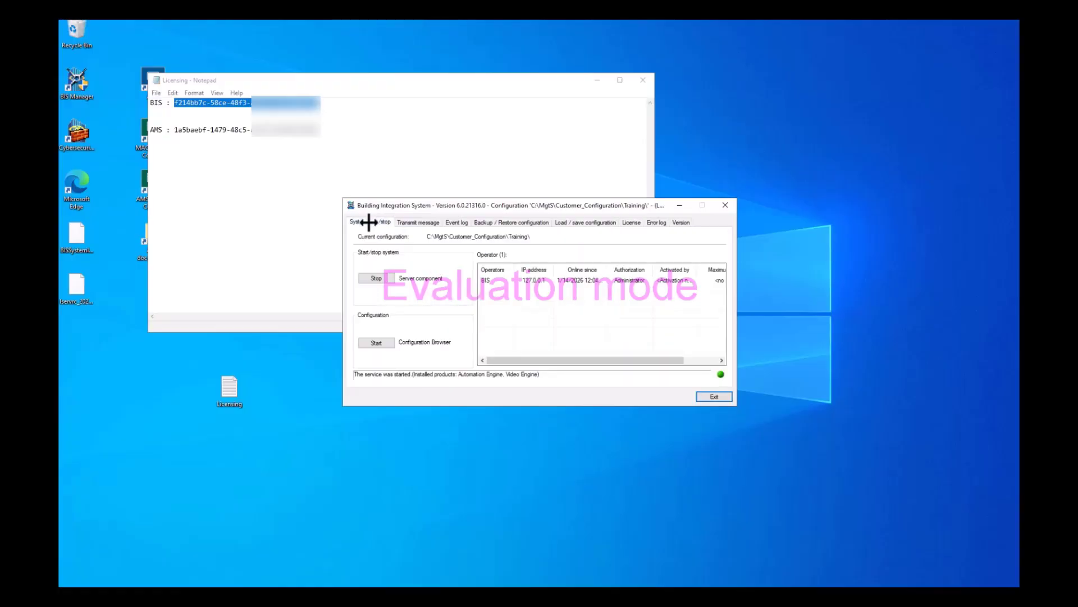
click(379, 342)
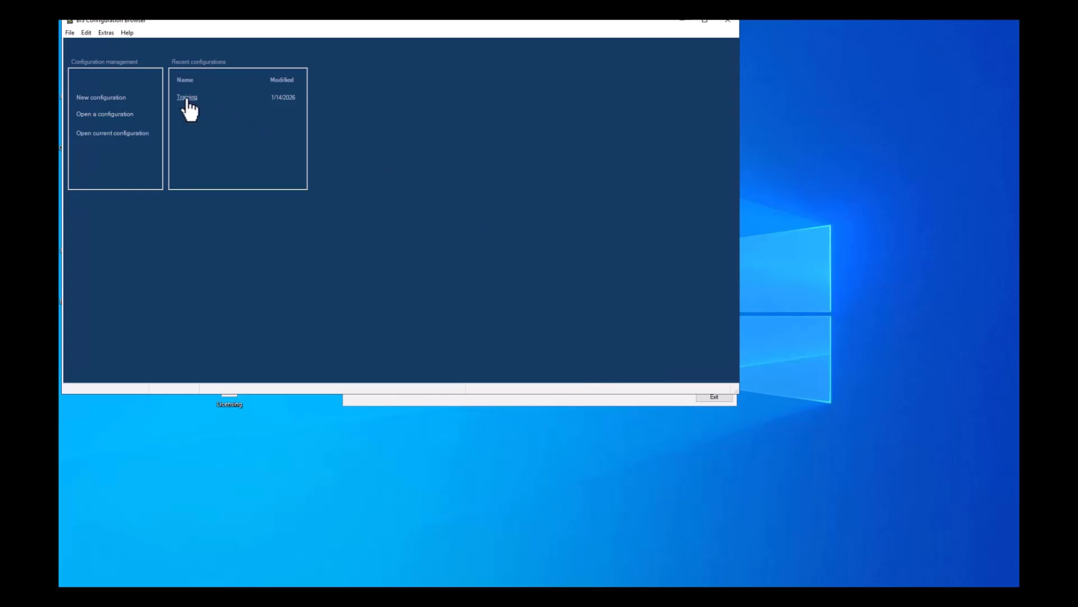
click(187, 98)
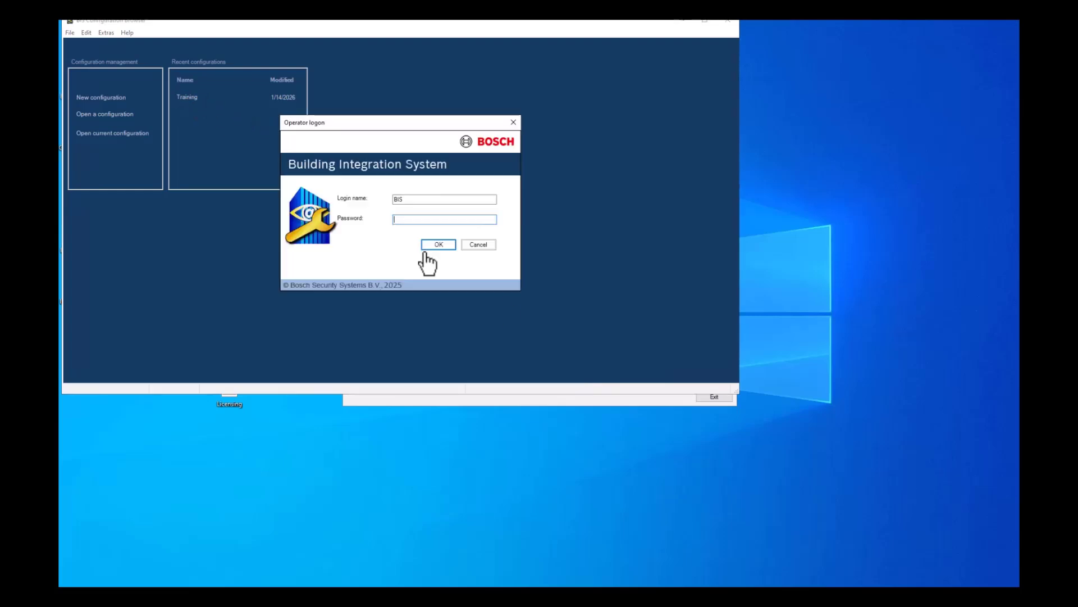
click(455, 245)
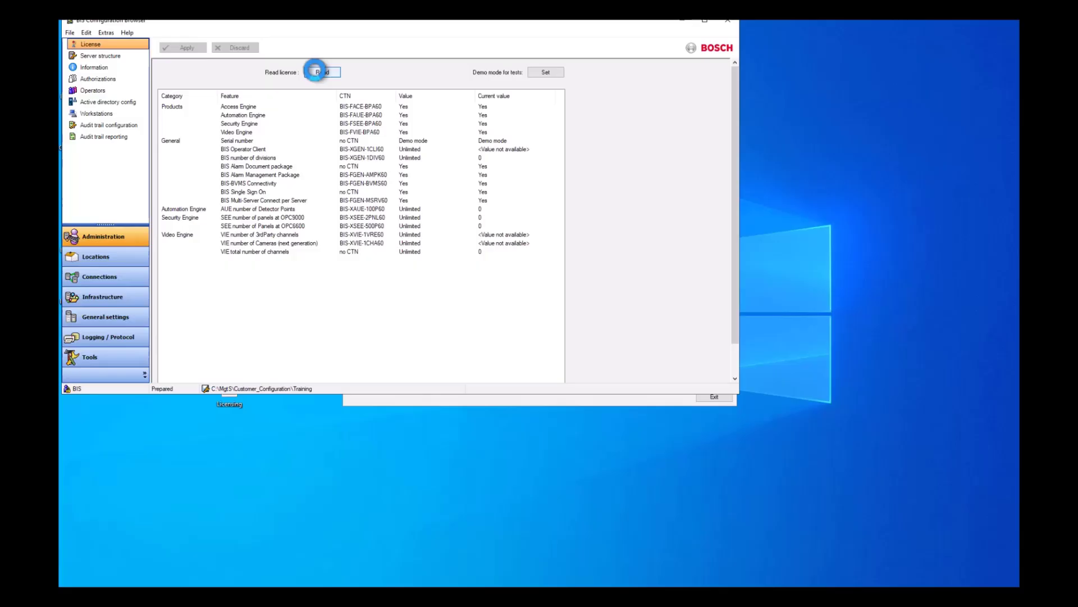
click(315, 71)
click(587, 345)
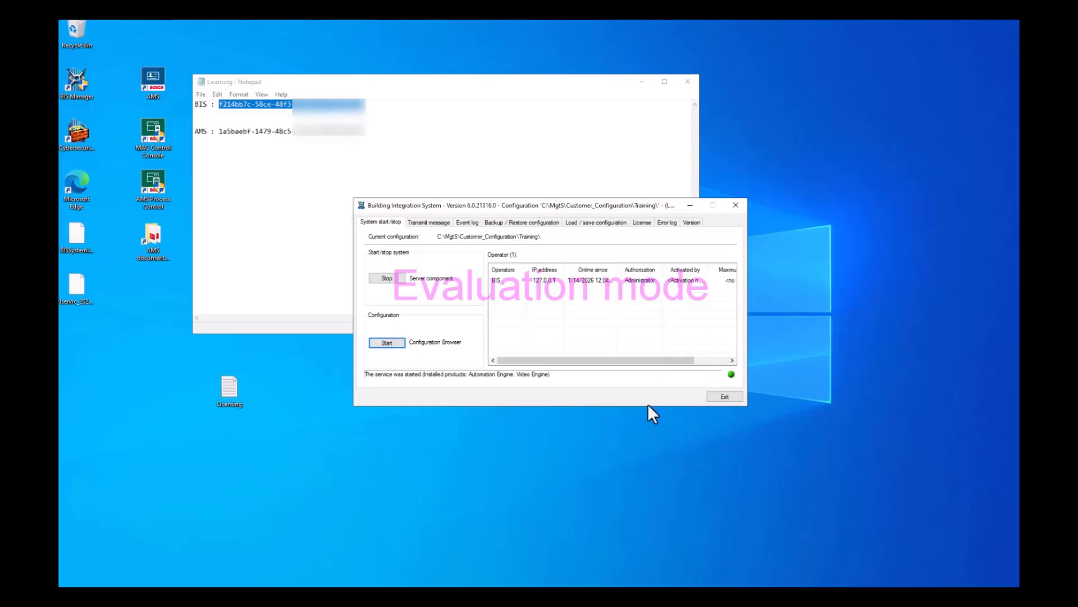
Step: Run AMS as administrator and log in to the local Administrator account with its password
right_click(147, 81)
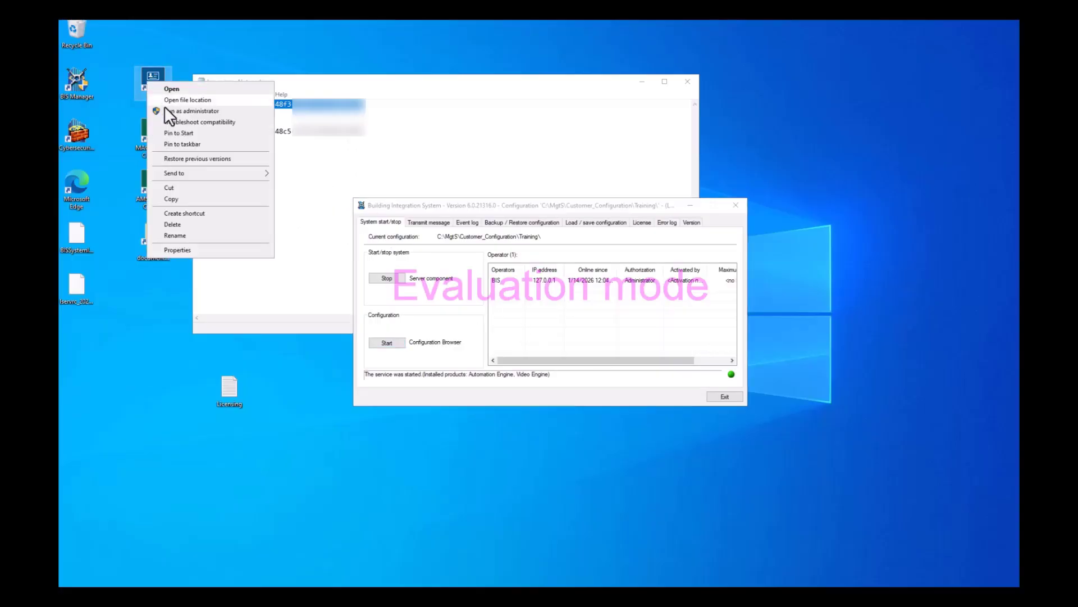
click(165, 112)
click(499, 376)
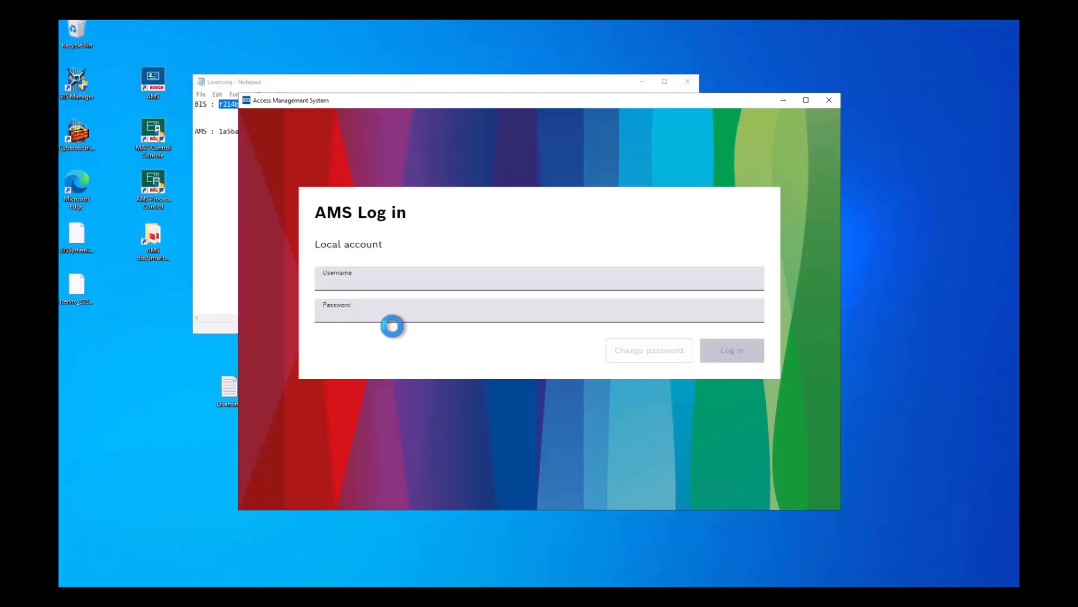
click(363, 281)
text(Adminis)
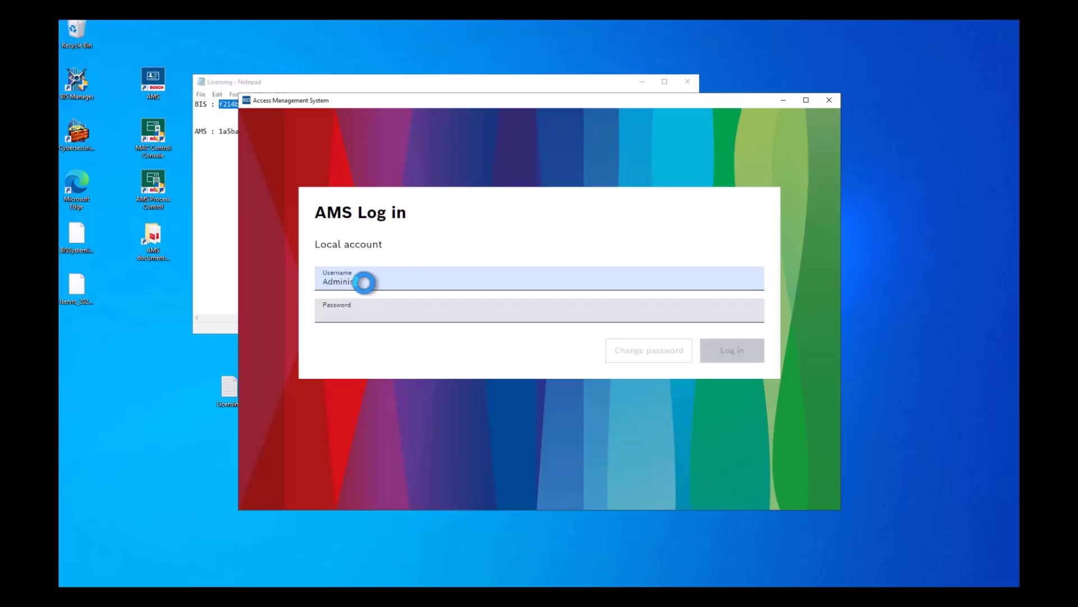
text(trator)
key(Tab)
text(••••••••••••)
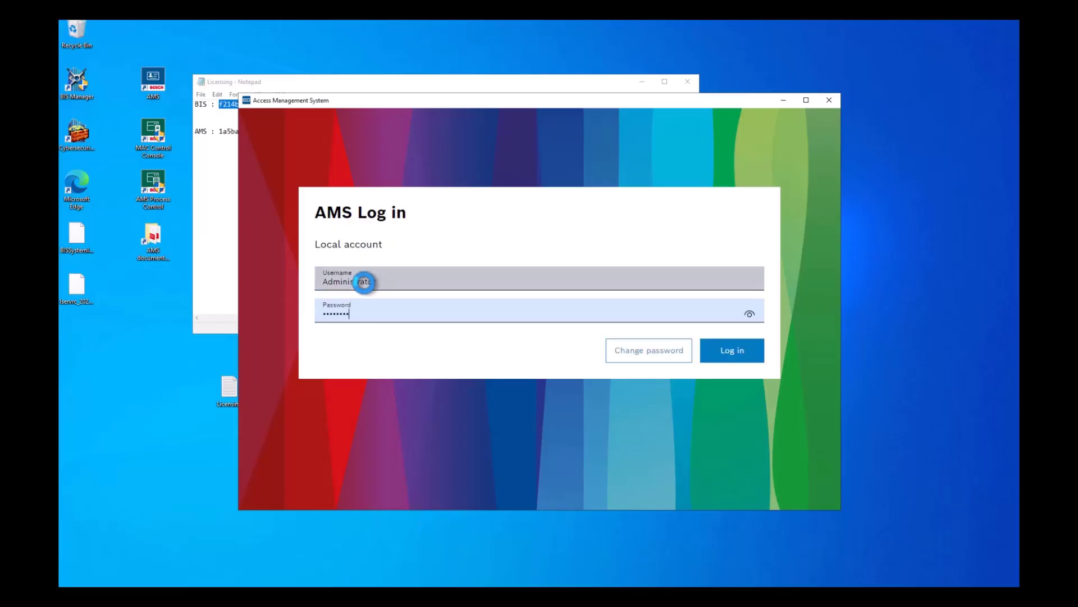
key(Return)
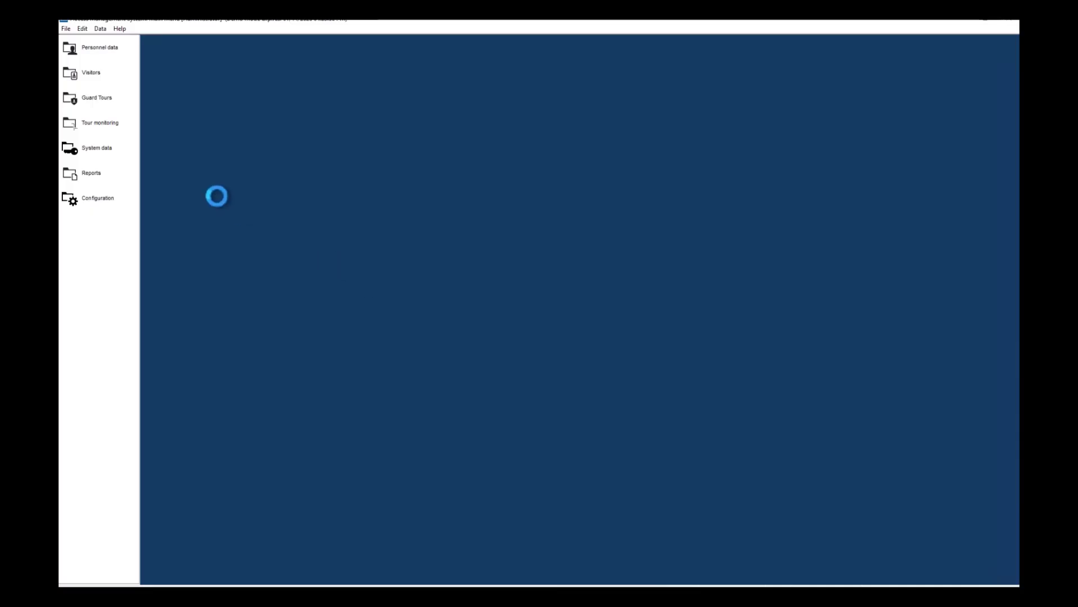
Step: Start the License Manager for AMS from the Licenses configuration and minimize the BIS Manager window
click(101, 200)
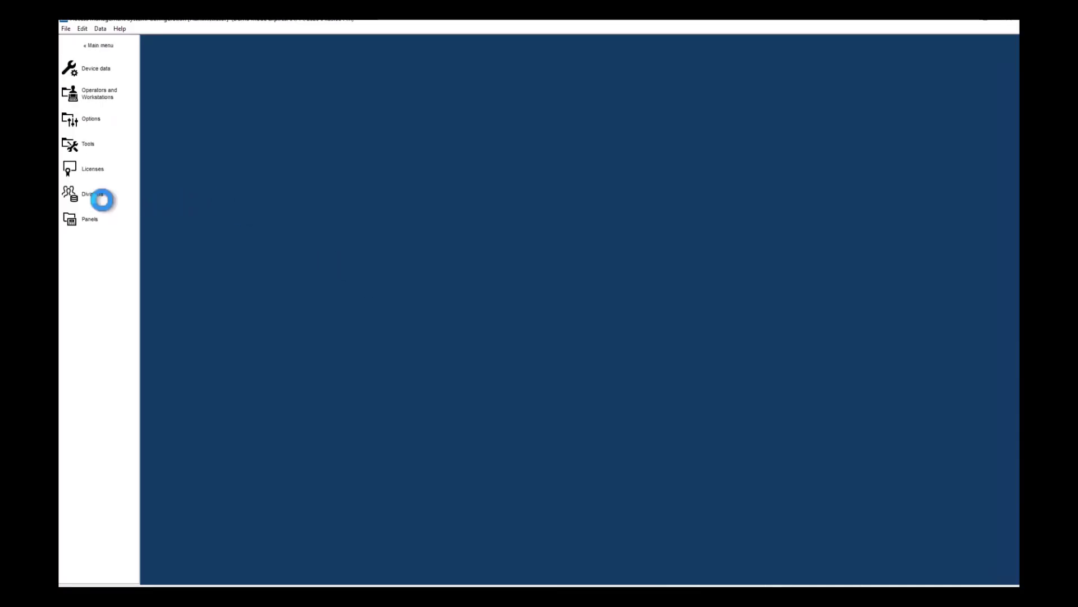
click(99, 170)
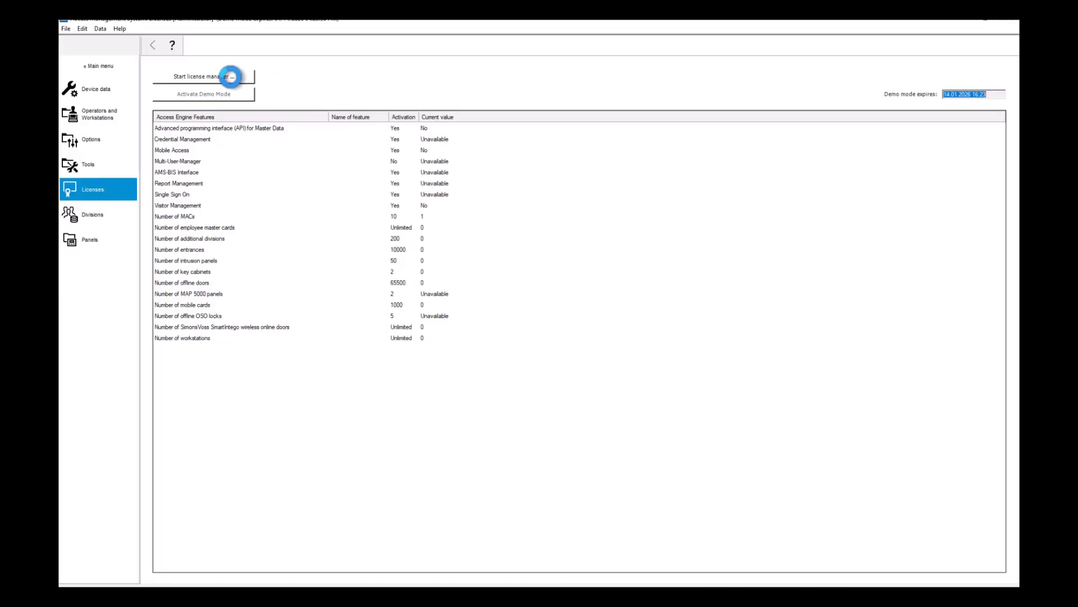
click(230, 76)
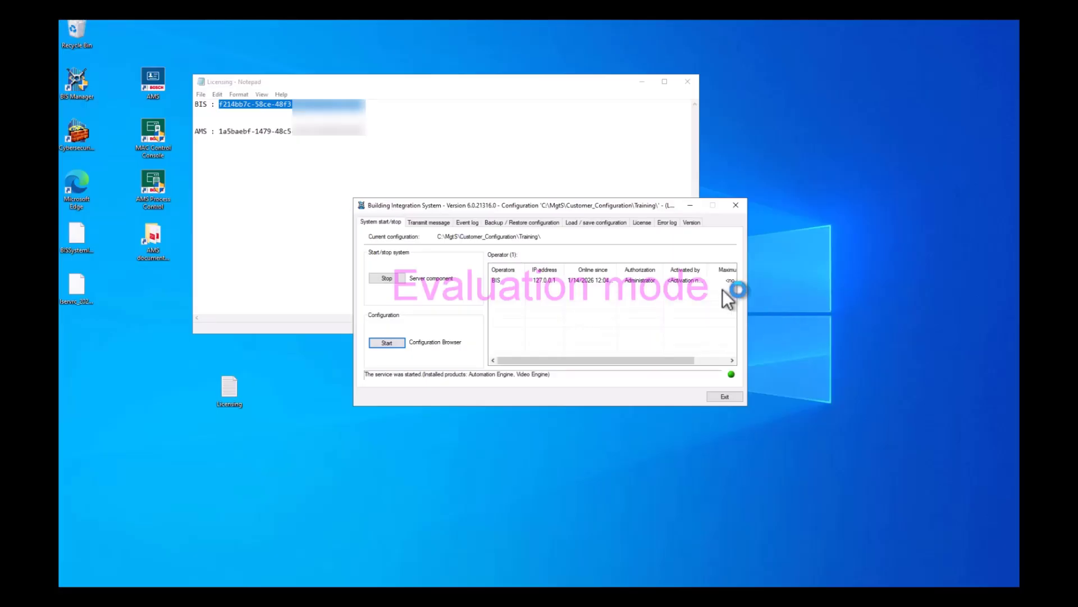
click(690, 206)
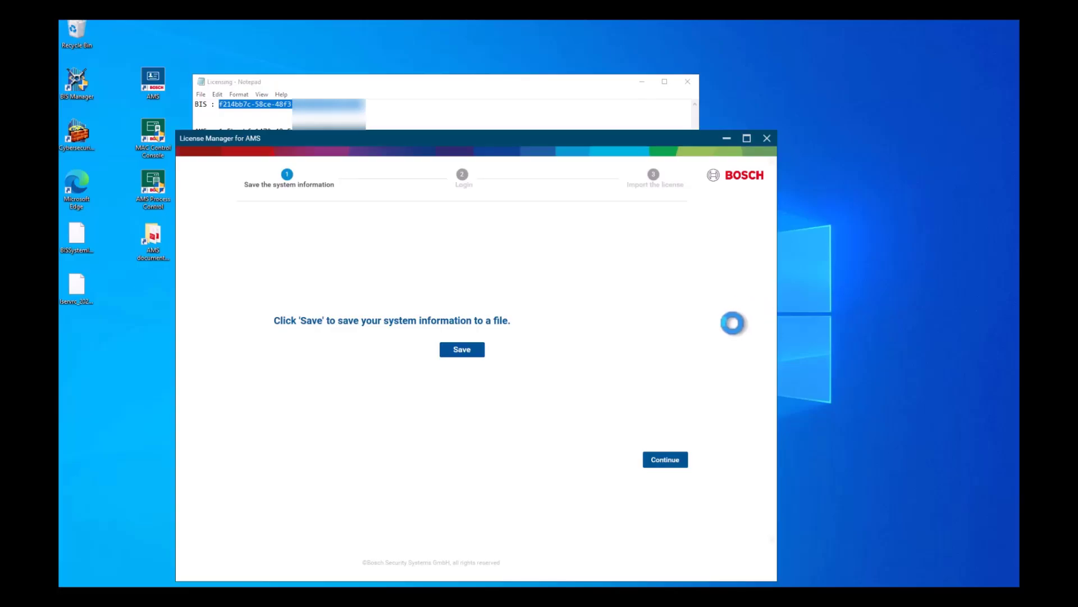
Step: Save the AMS system information as AMSSystemInfo.json on the Desktop and continue to the wizard's Login stage
click(460, 353)
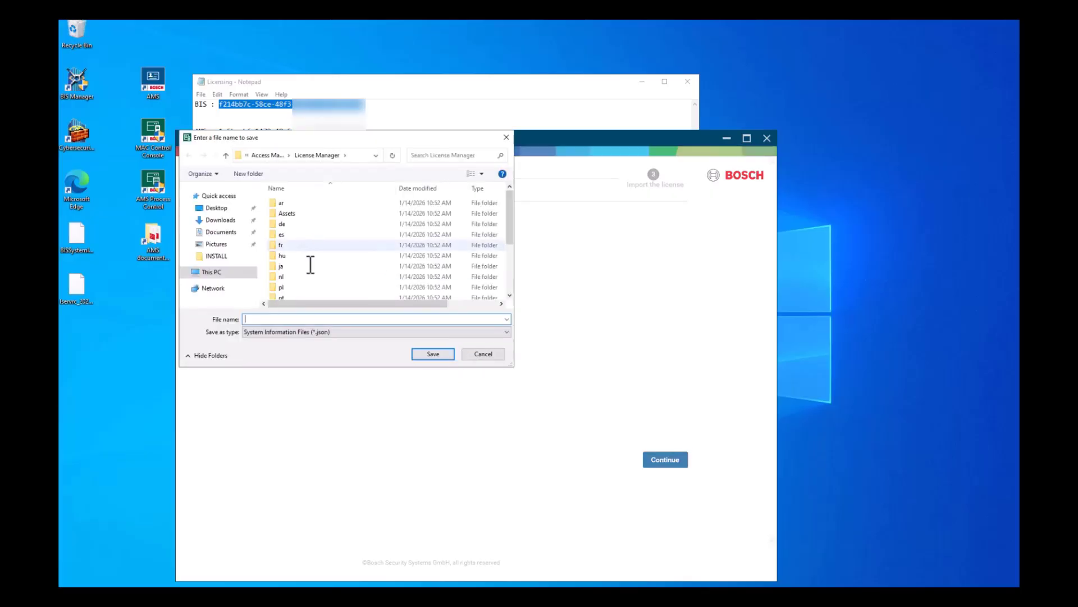
click(224, 209)
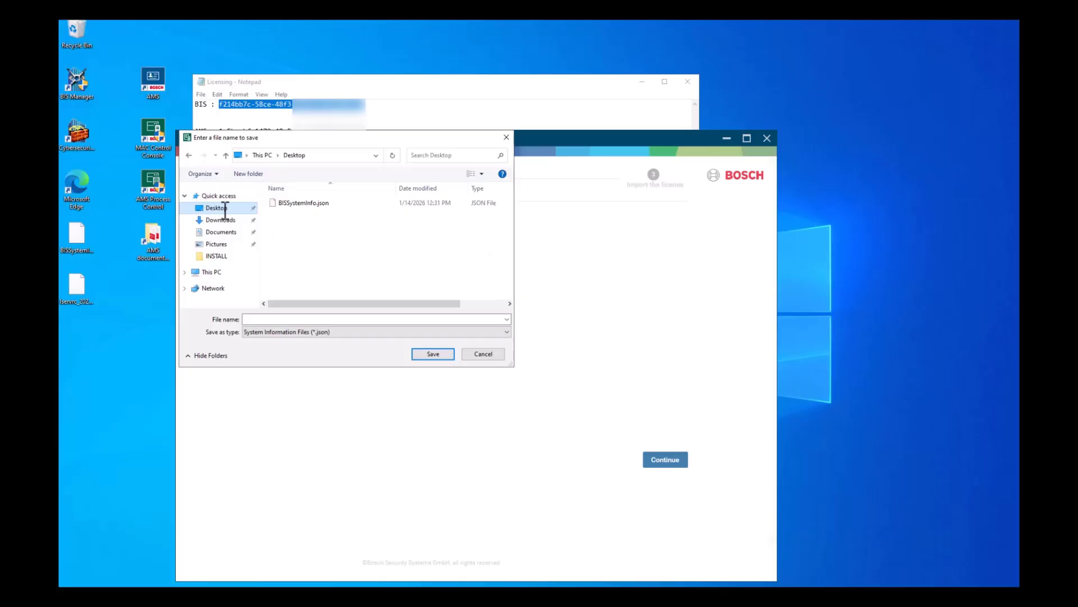
click(281, 202)
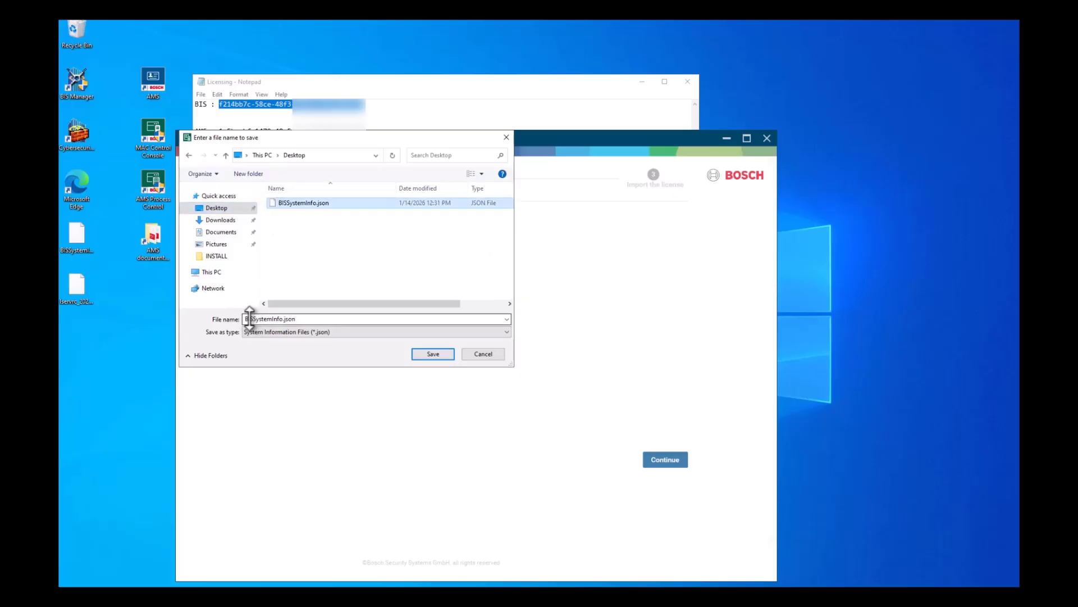
click(251, 319)
click(247, 319)
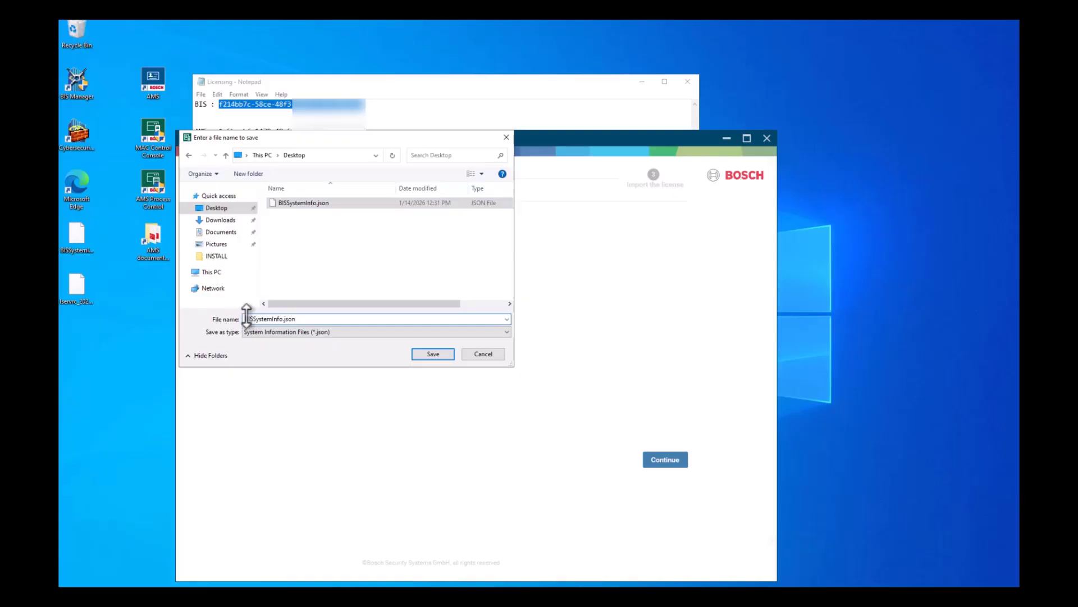
text(AM)
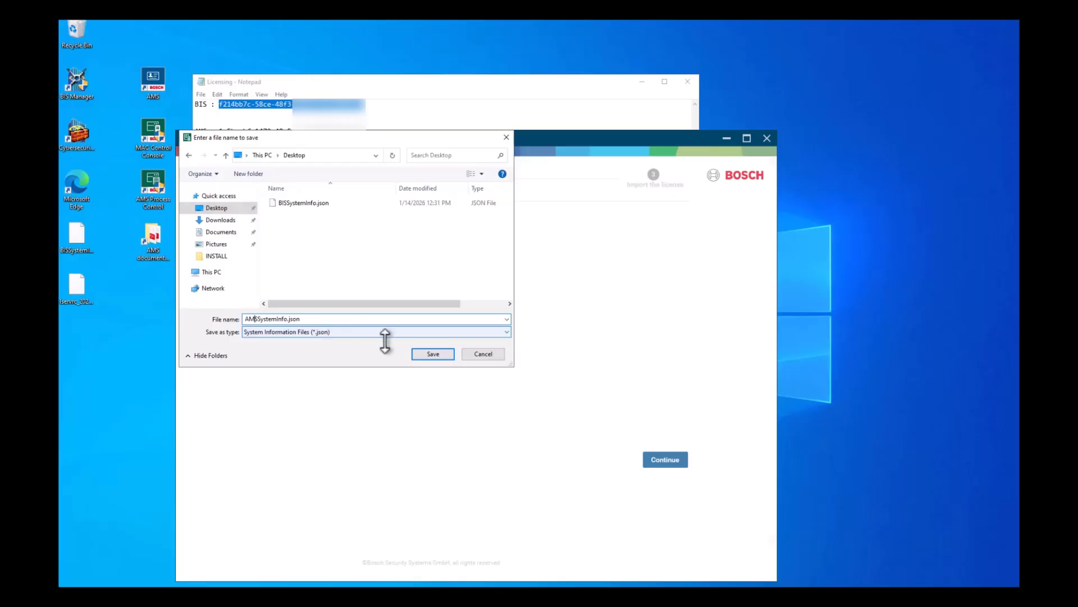
click(429, 354)
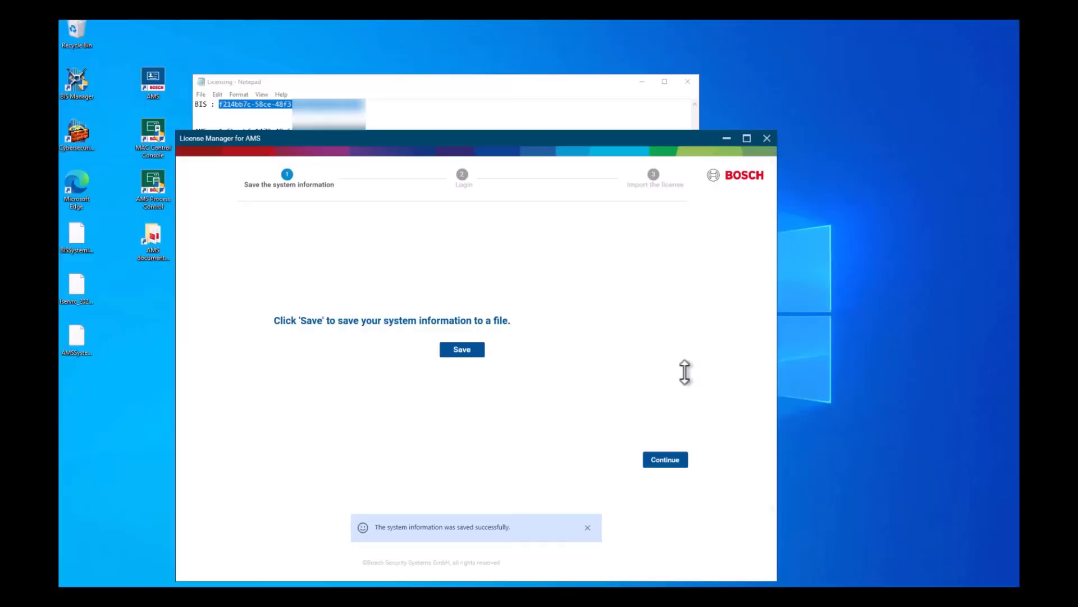
click(668, 459)
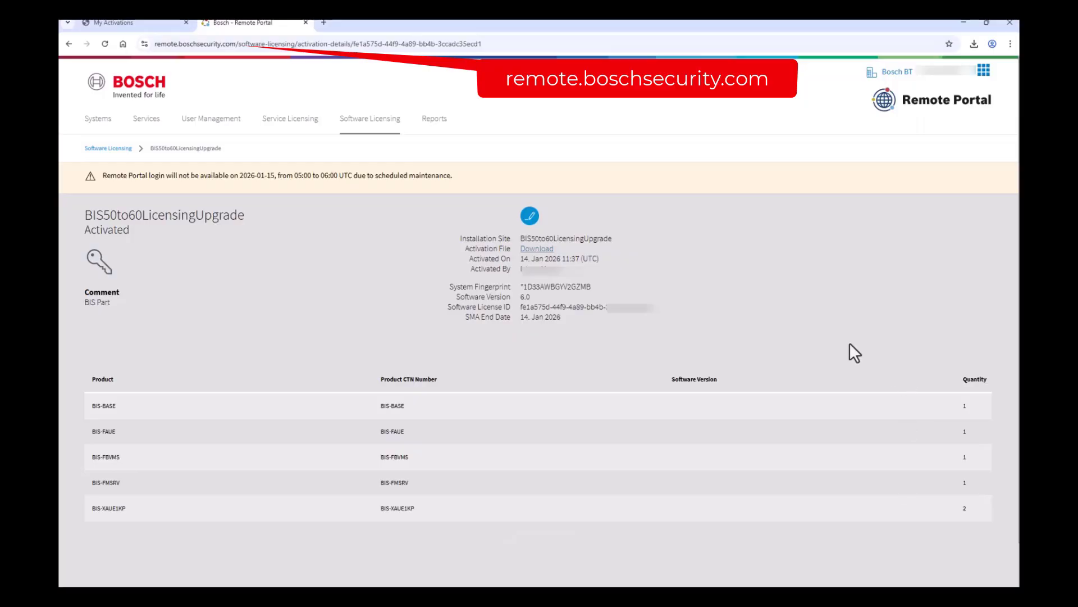
Step: In the Remote Portal's software licensing overview, start claiming a software order named BIS50To60LicensingUpgradeAMSPart
click(120, 150)
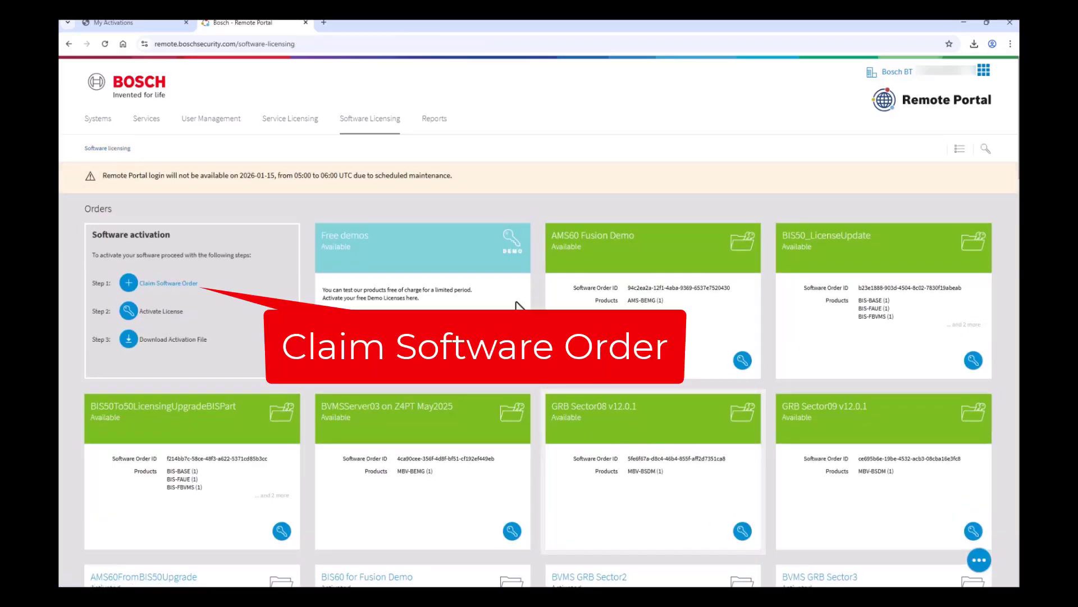
click(171, 284)
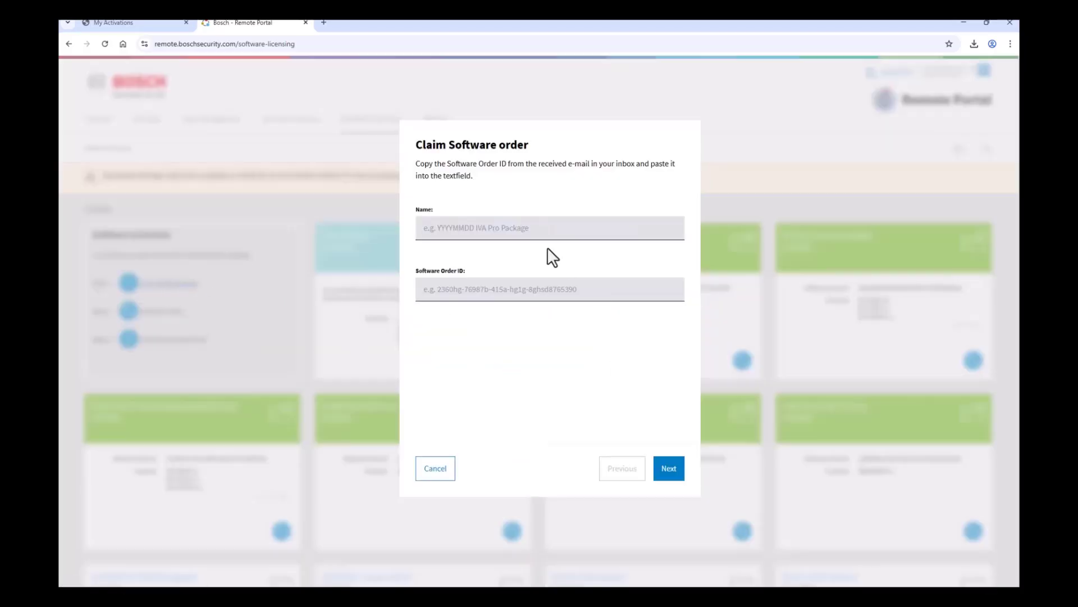
click(531, 231)
text(BIS50To60LicensingUpgradeAM_Part)
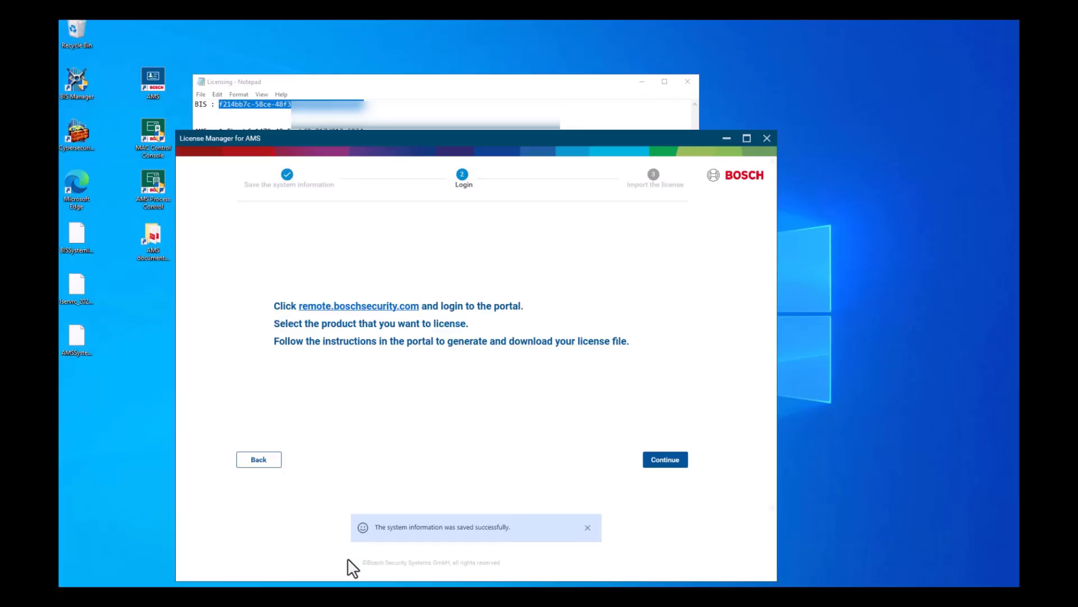
Step: Copy the AMS order ID from the Licensing note, paste it as the Software Order ID and claim the order
click(354, 596)
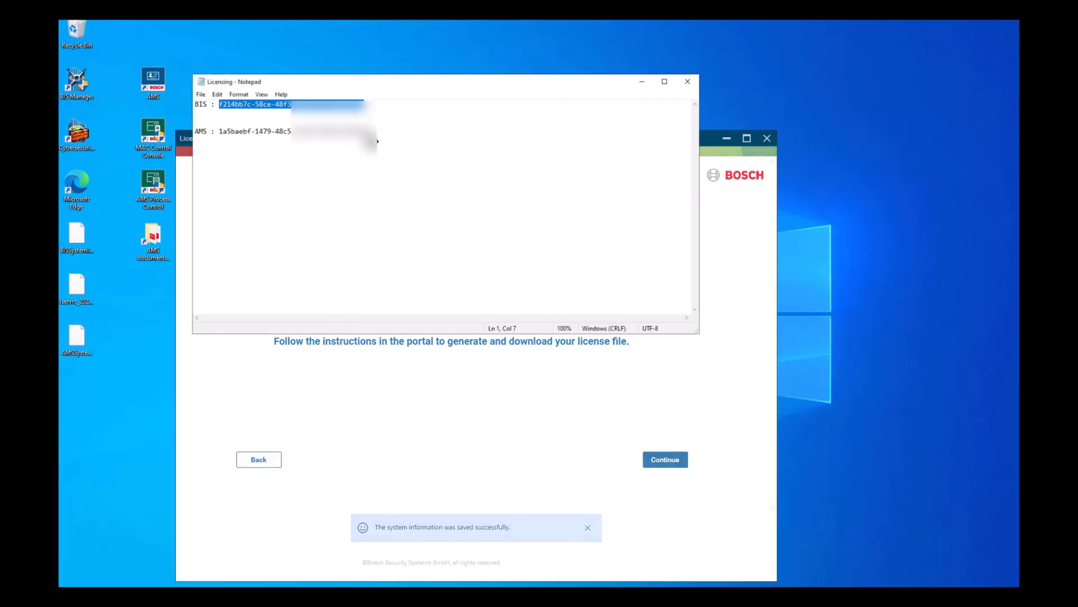
drag(364, 132, 246, 125)
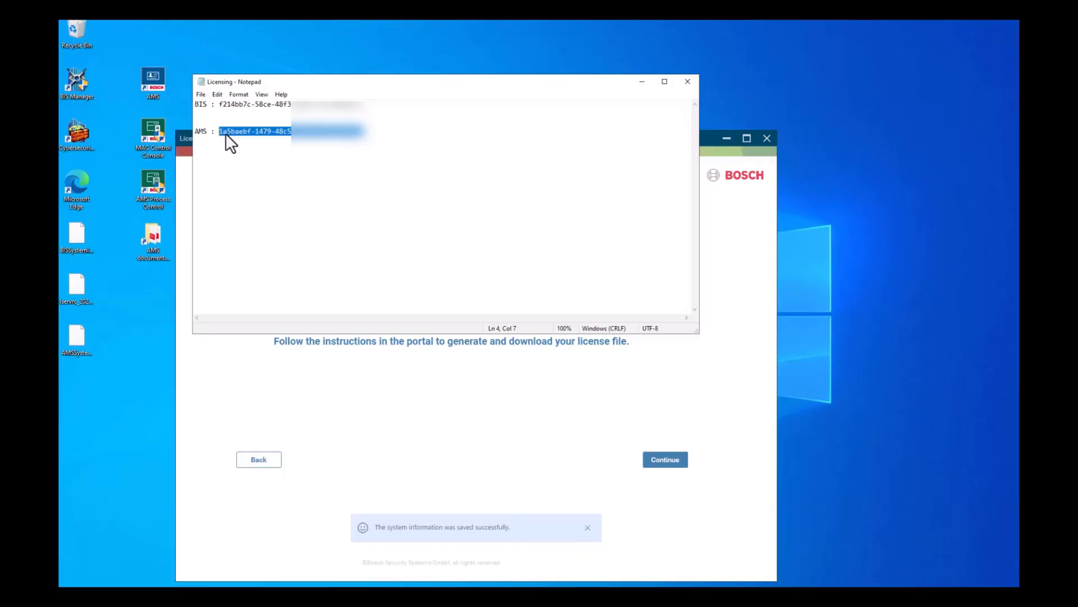
right_click(224, 133)
click(248, 165)
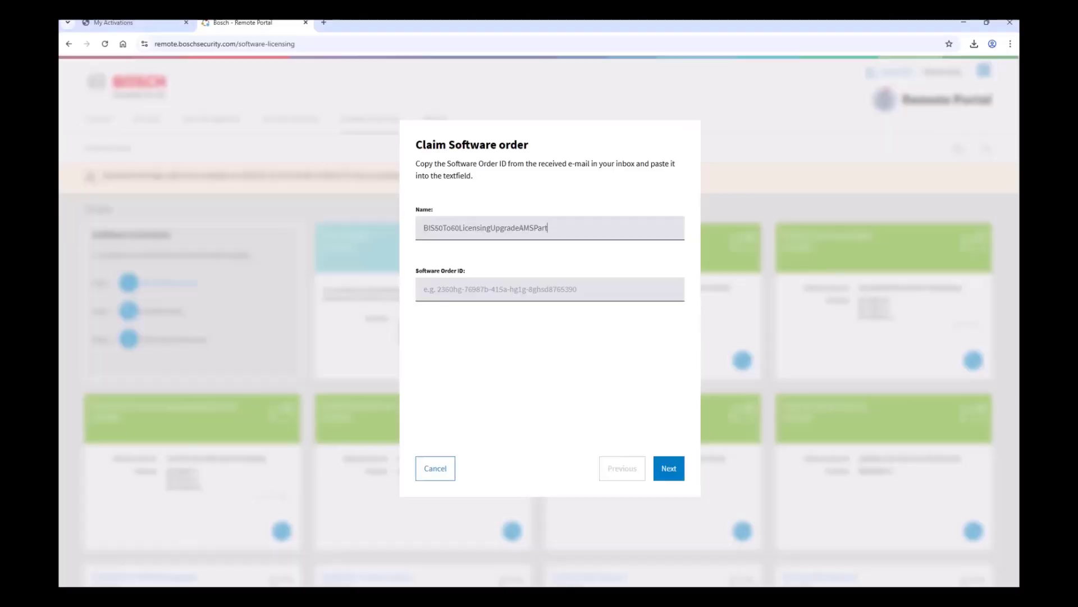
right_click(494, 292)
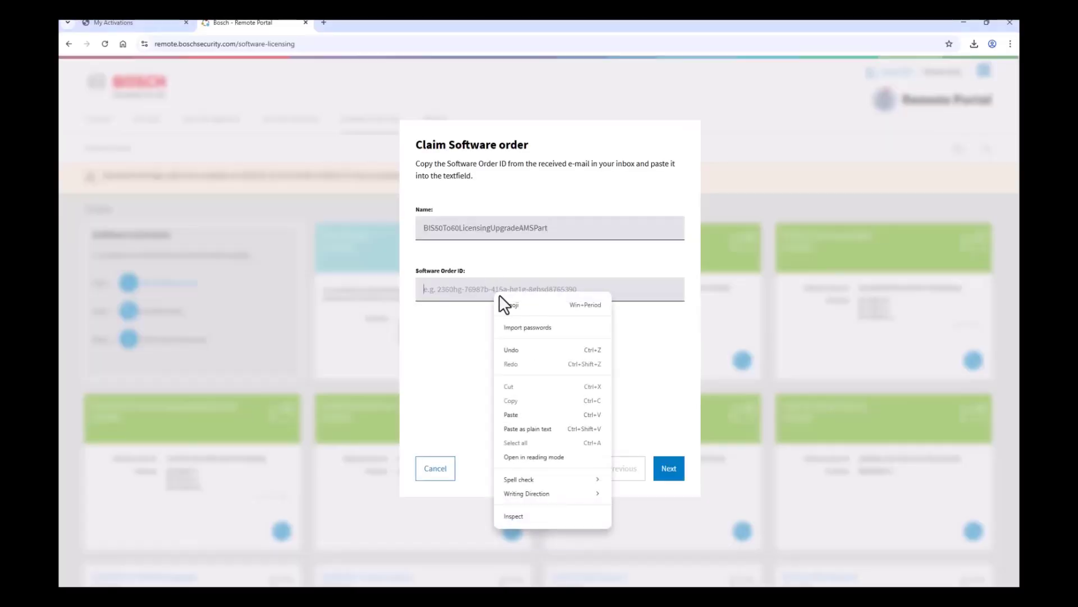
click(525, 410)
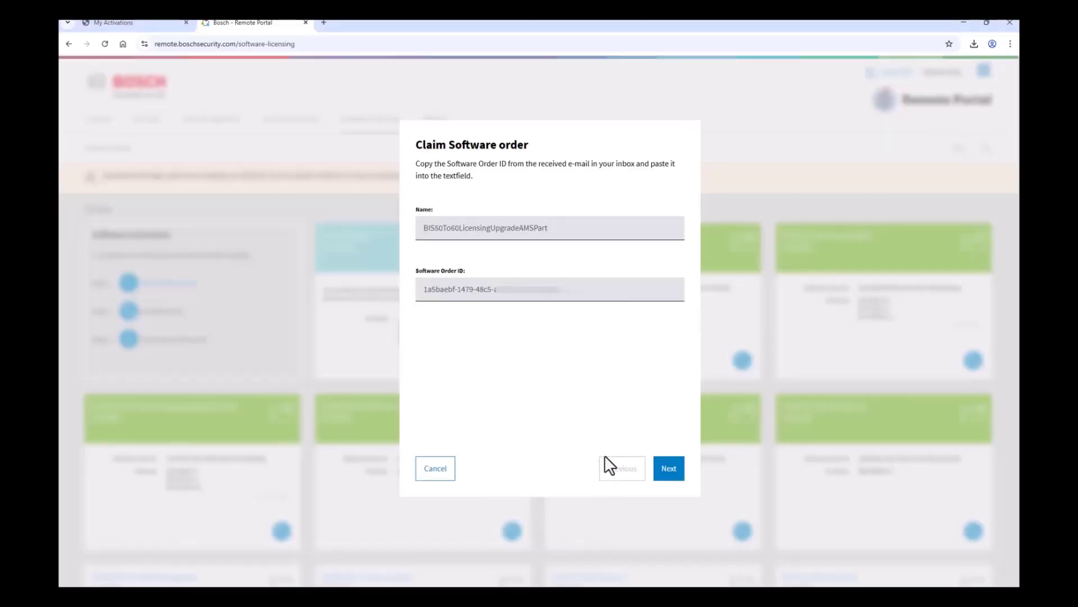
click(666, 474)
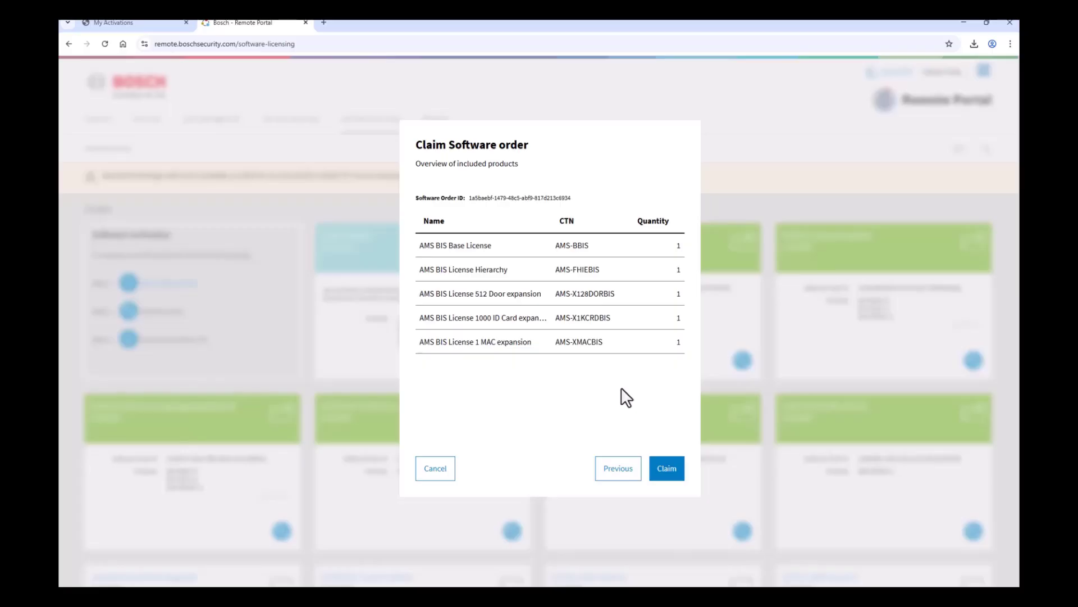
click(666, 469)
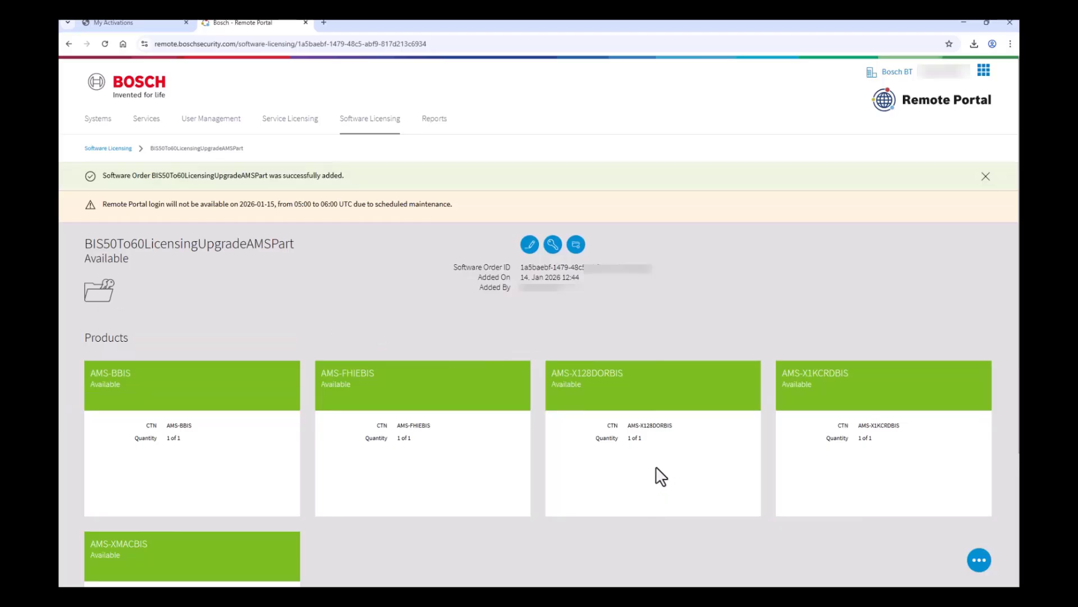
Step: Start activating the license for the claimed AMS order and upload AMSSystemInfo.json as the system info file
click(977, 566)
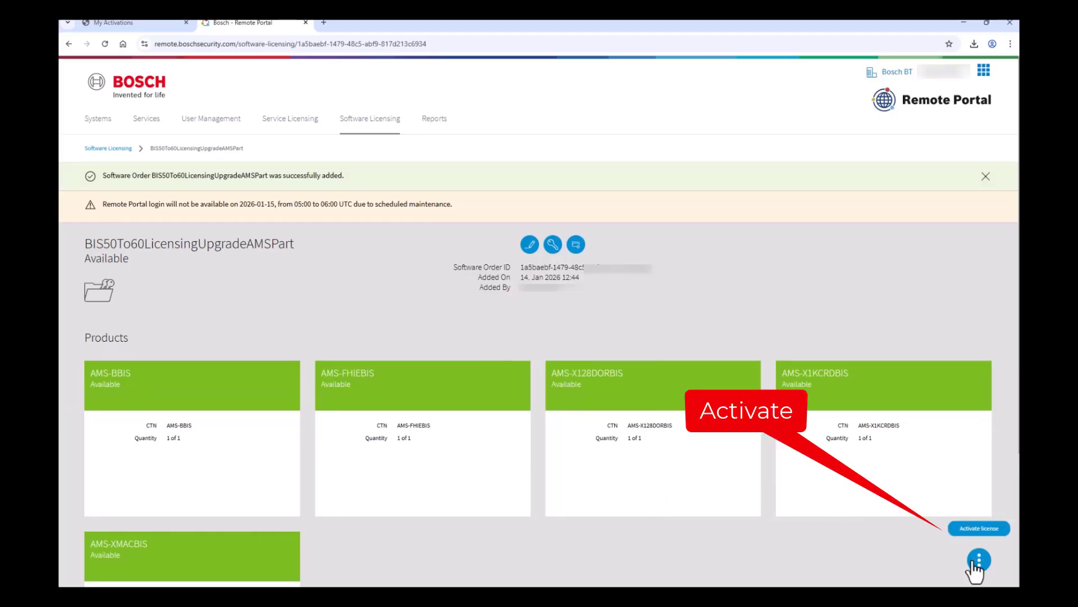
click(978, 528)
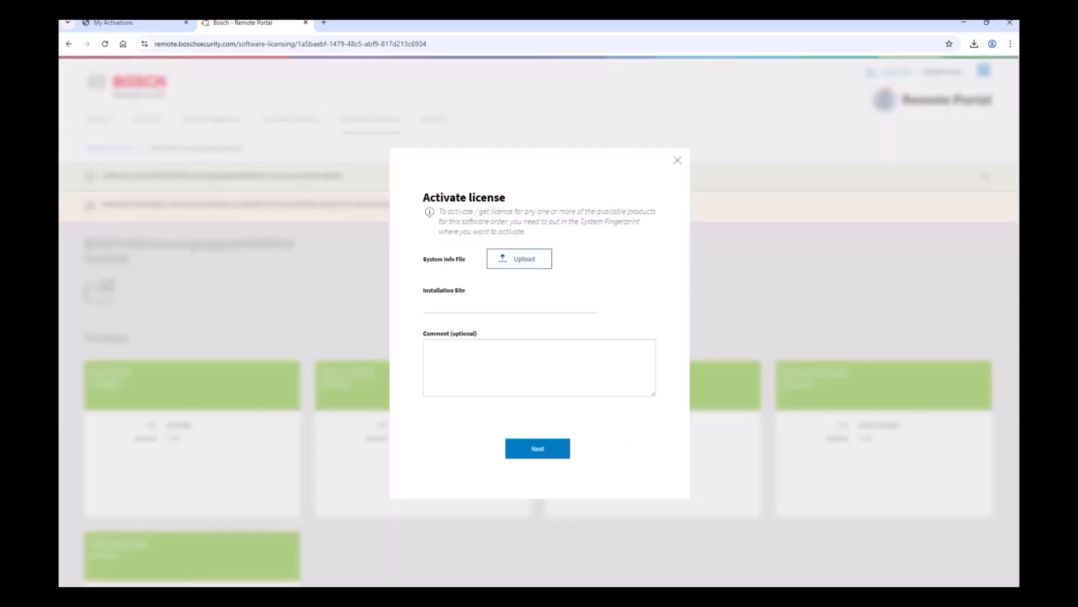
click(524, 260)
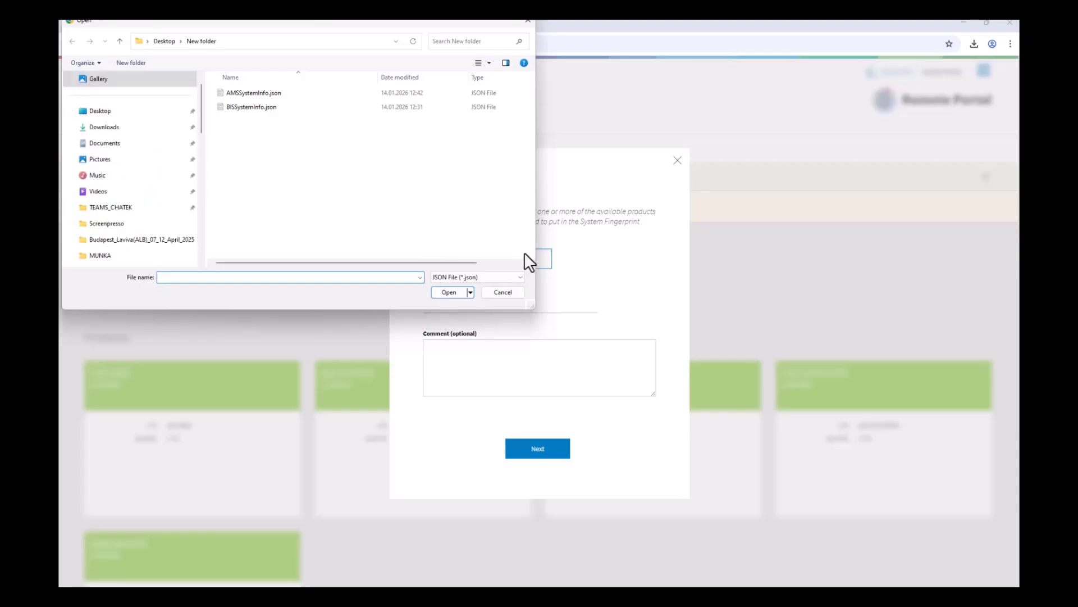
click(261, 92)
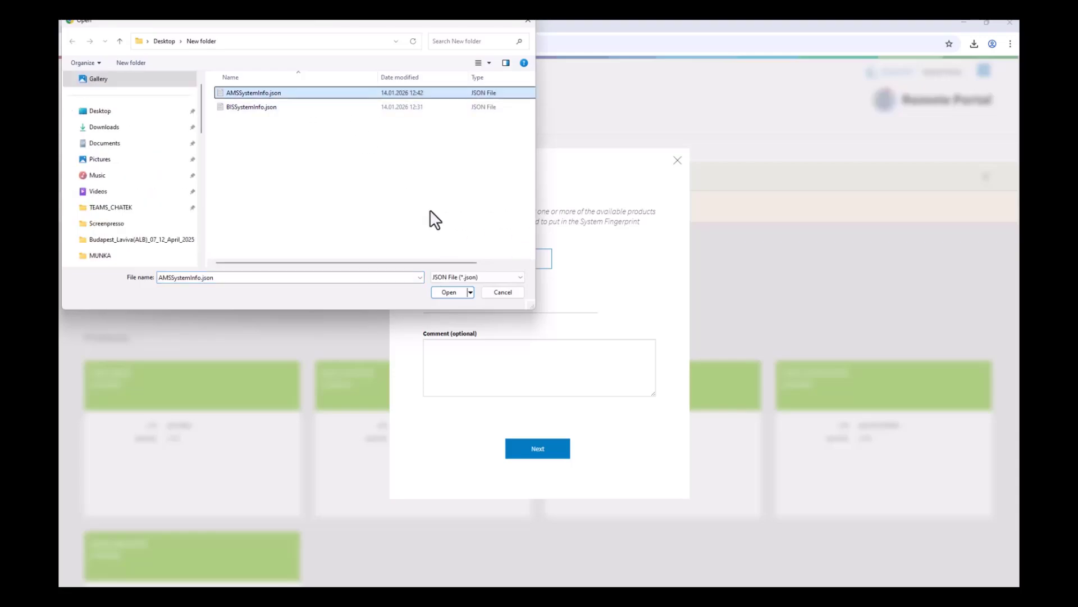
click(447, 293)
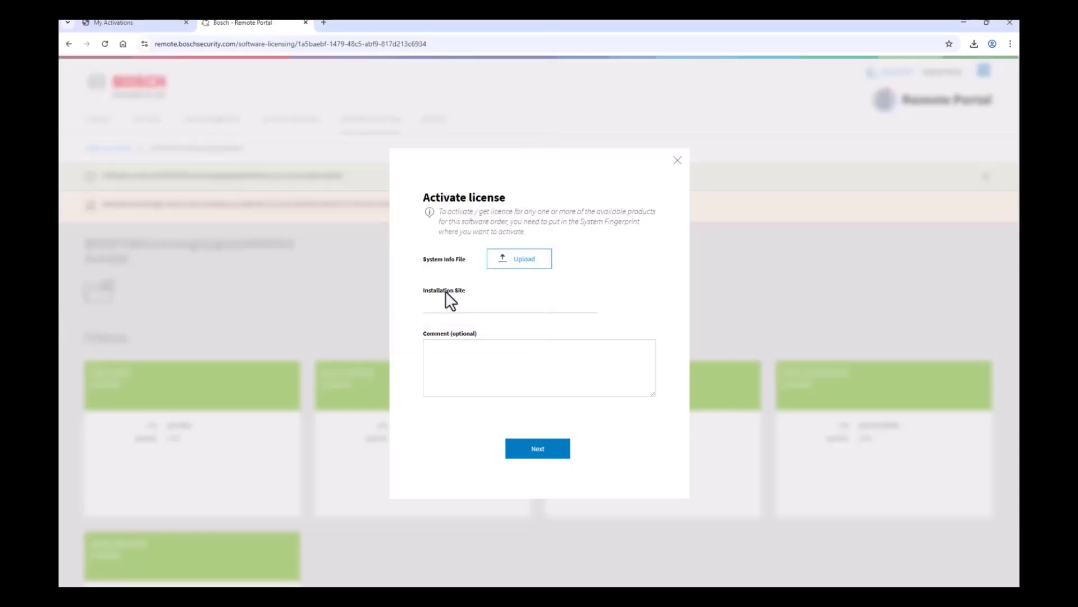
Step: Set the installation site to BIS50To60LicensingUpgradeAMSPart, add the comment "AMS Part" and proceed to the base product selection
click(435, 309)
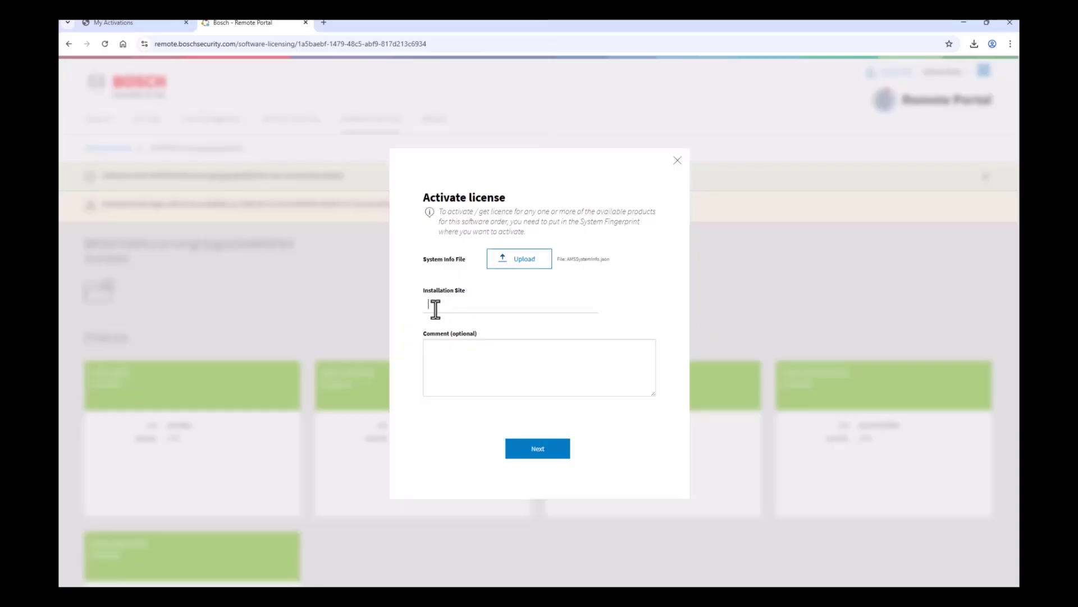
text(B550To60LicensingUpgrade)
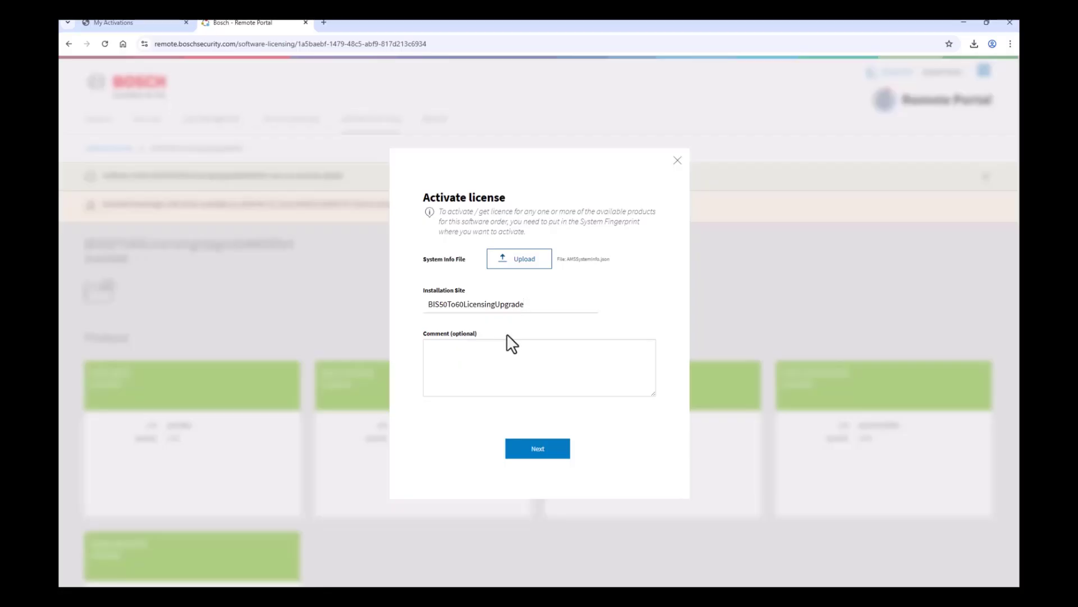
text(AMSPart)
click(506, 353)
text(AMS Part)
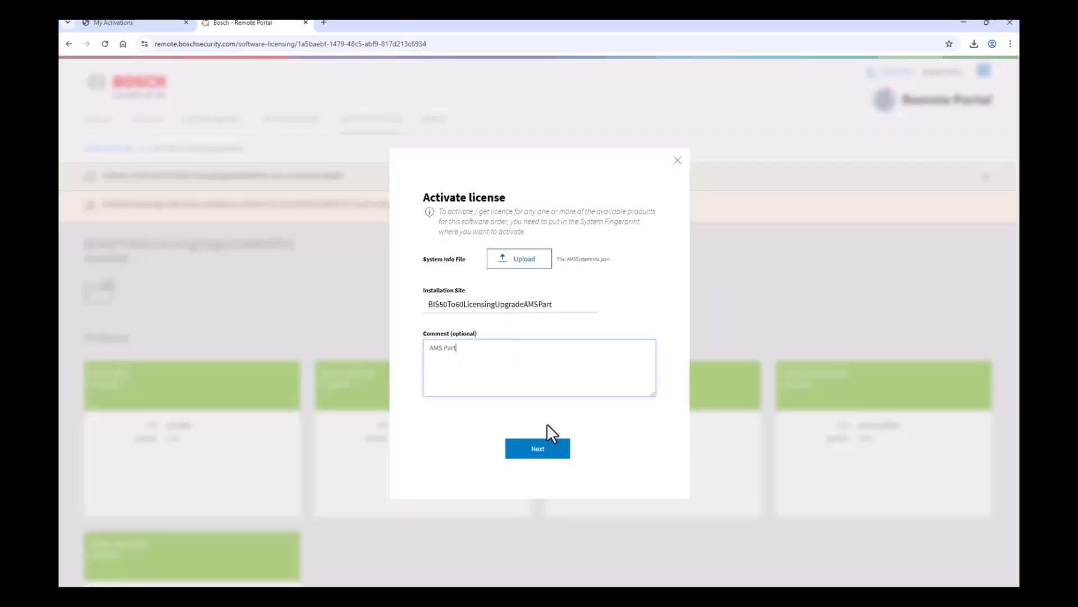
click(538, 453)
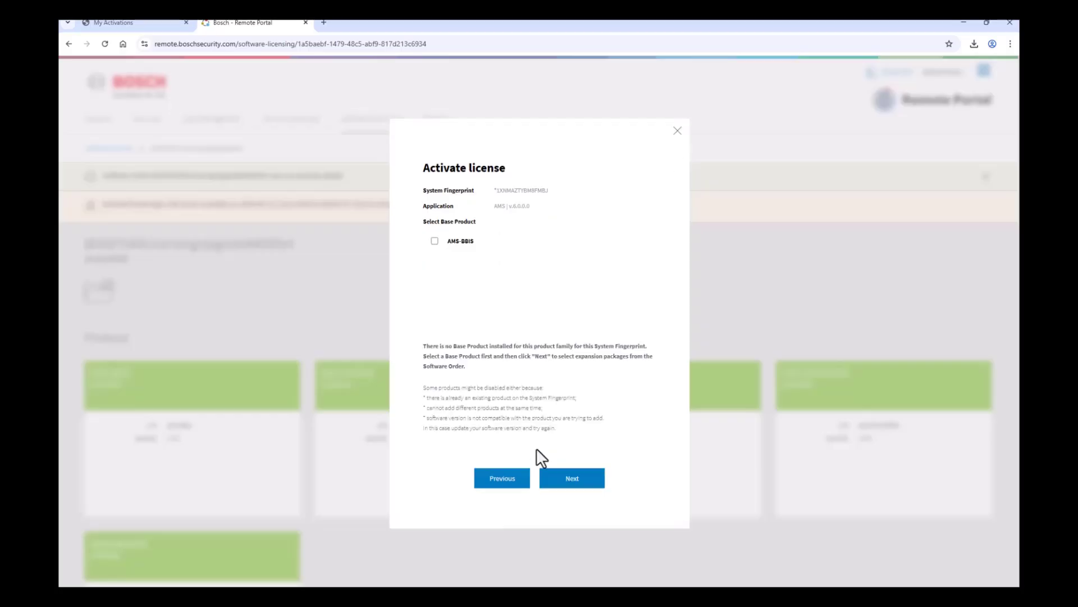
Step: Activate base product AMS-BBIS with expansions AMS-FHIEBIS, AMS-X128DORBIS, AMS-X1KCRDBIS and AMS-XMACBIS, and download the activation file
click(434, 240)
click(572, 482)
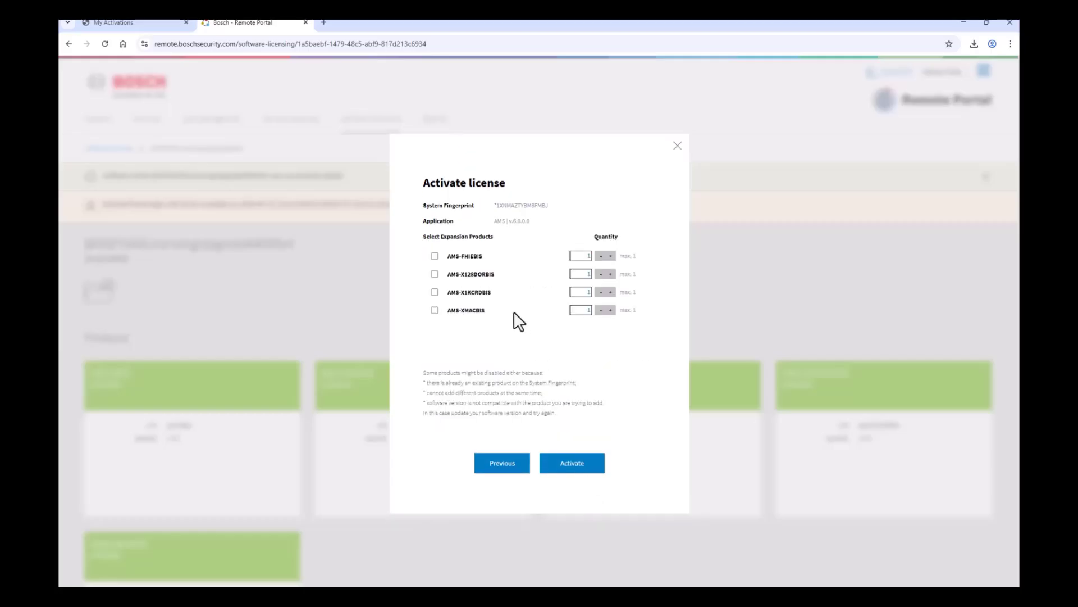
click(434, 256)
click(434, 275)
click(434, 292)
click(435, 310)
click(577, 465)
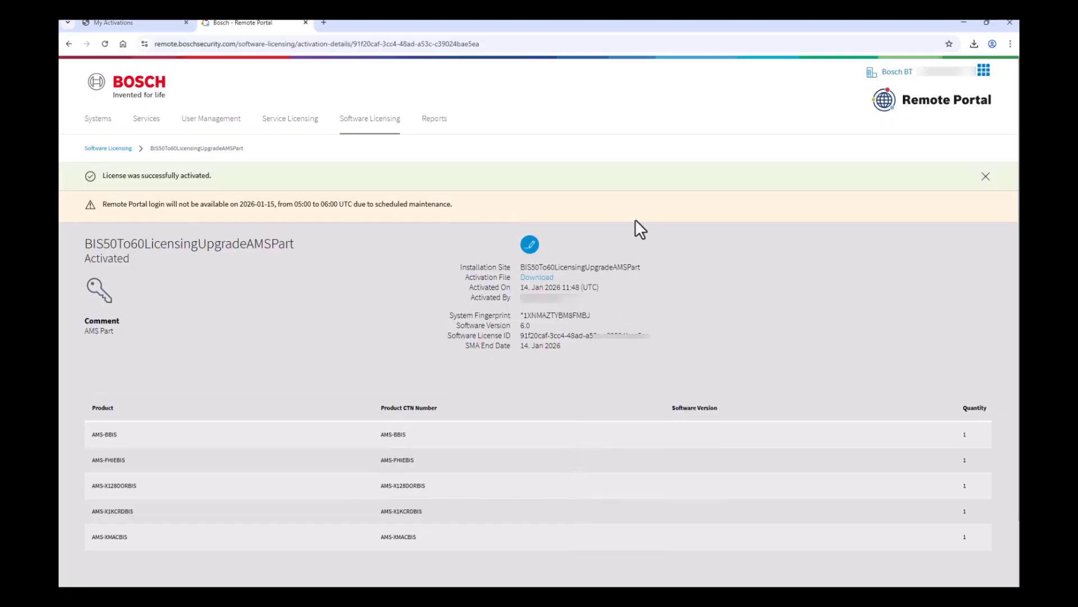
click(986, 177)
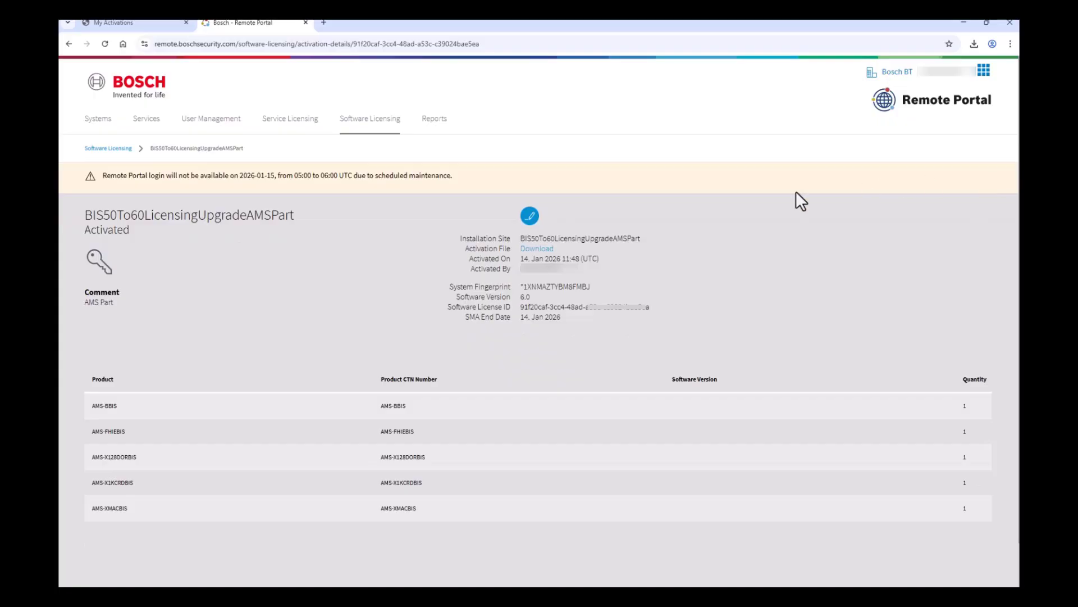
click(536, 251)
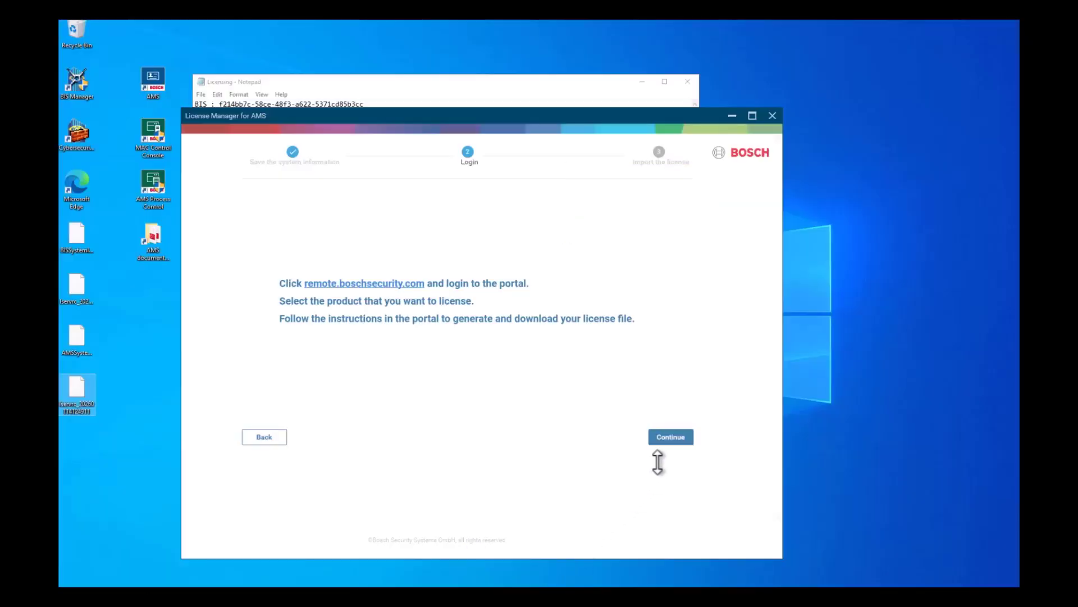
click(671, 438)
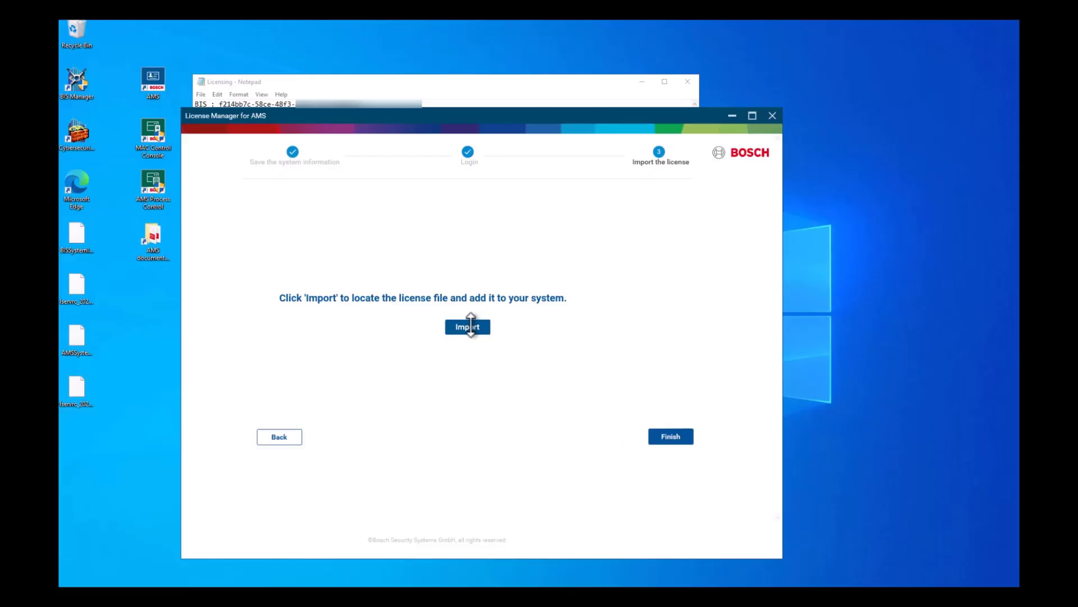
click(468, 327)
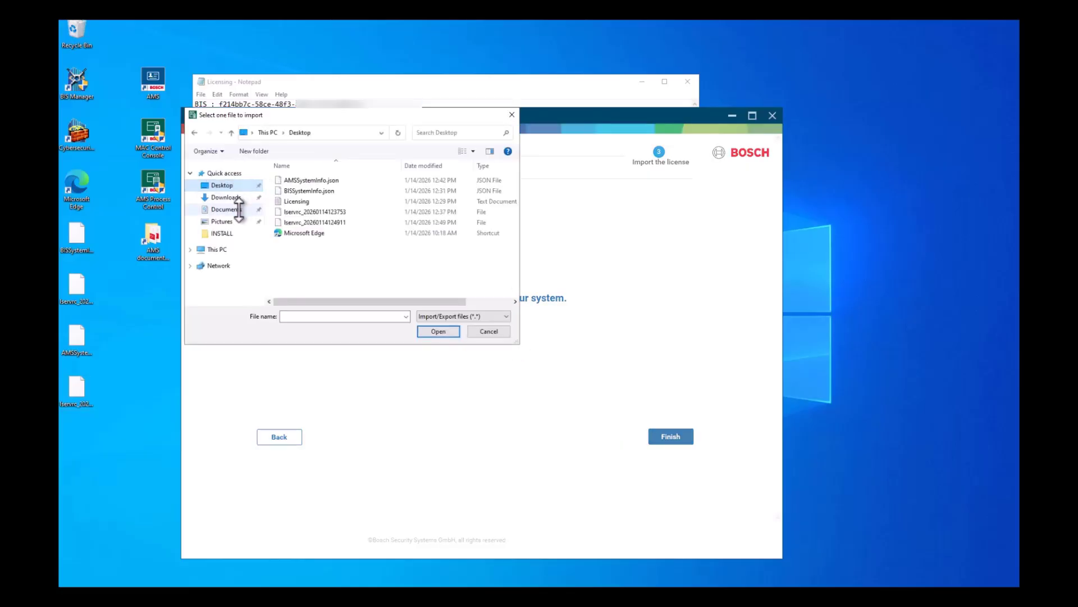
click(328, 222)
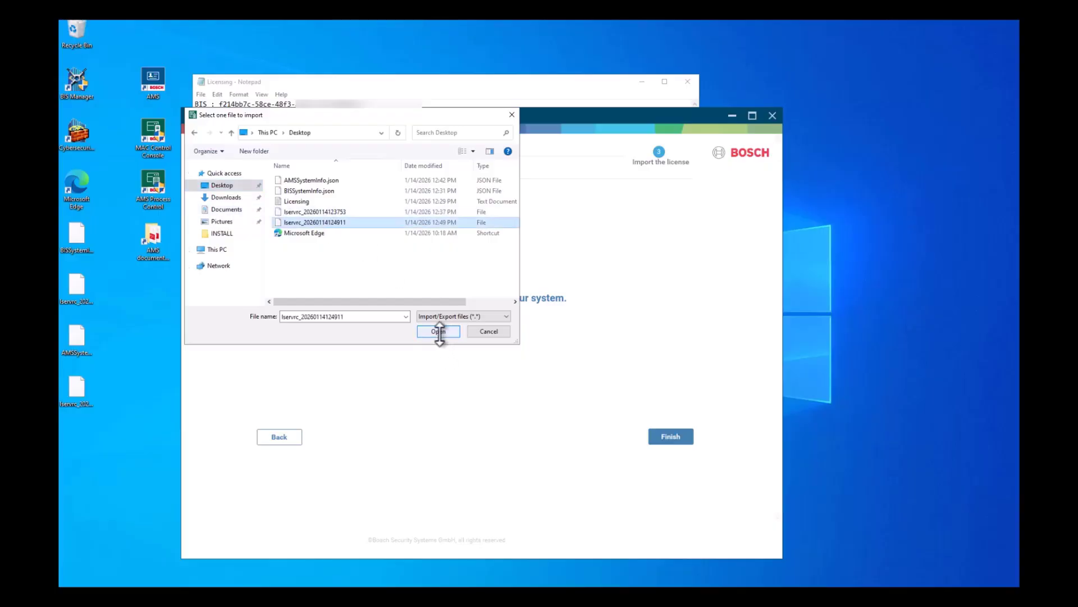
click(438, 331)
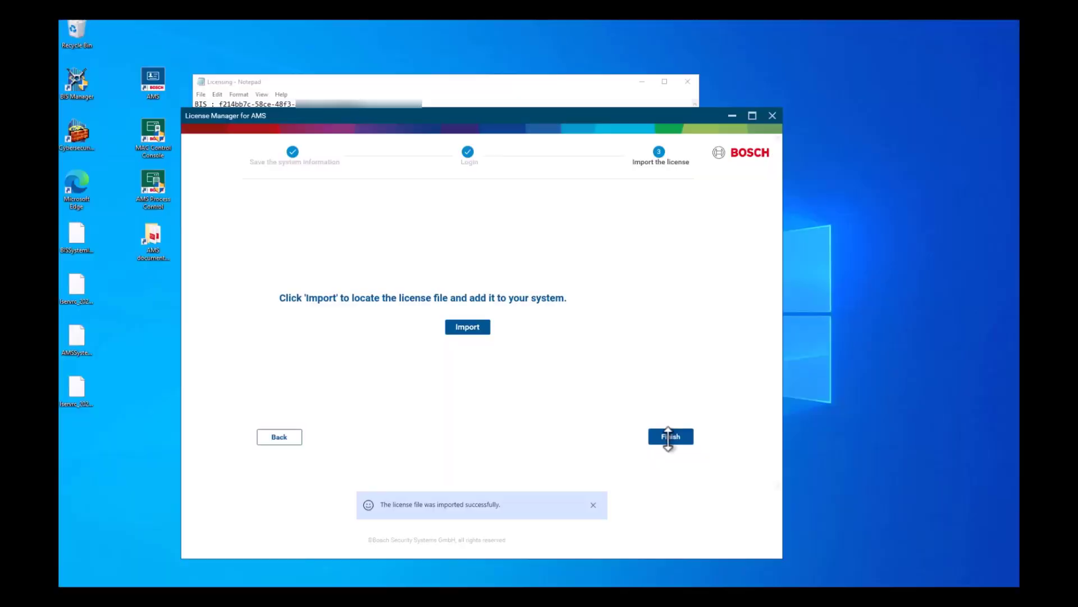
click(668, 438)
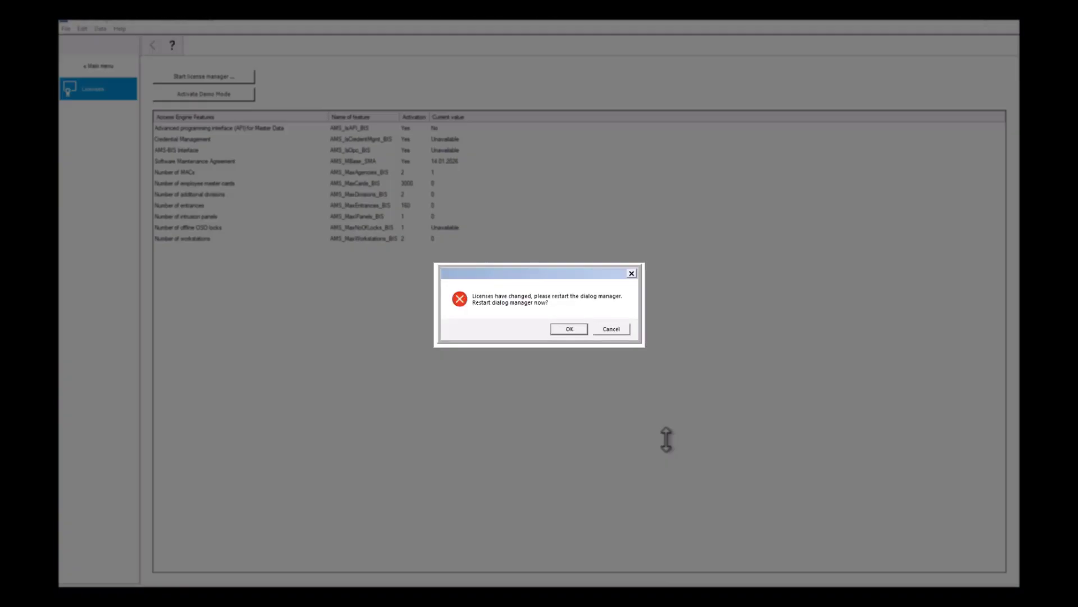
Step: Accept the dialog manager restart, minimize the Licensing notes window, and launch AMS as administrator, allowing it to make changes to the device
click(560, 330)
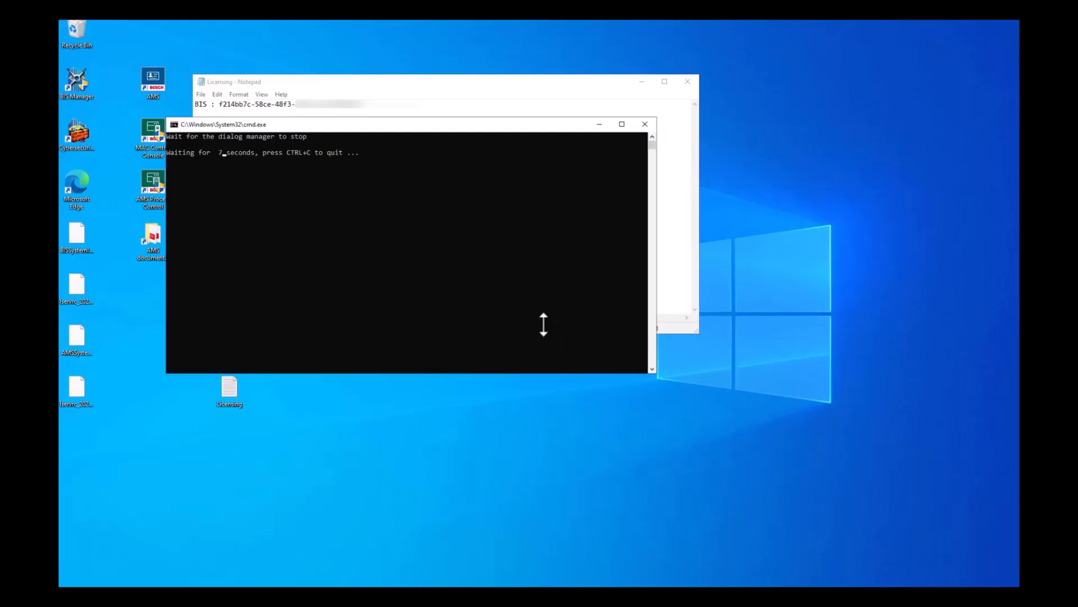
click(642, 82)
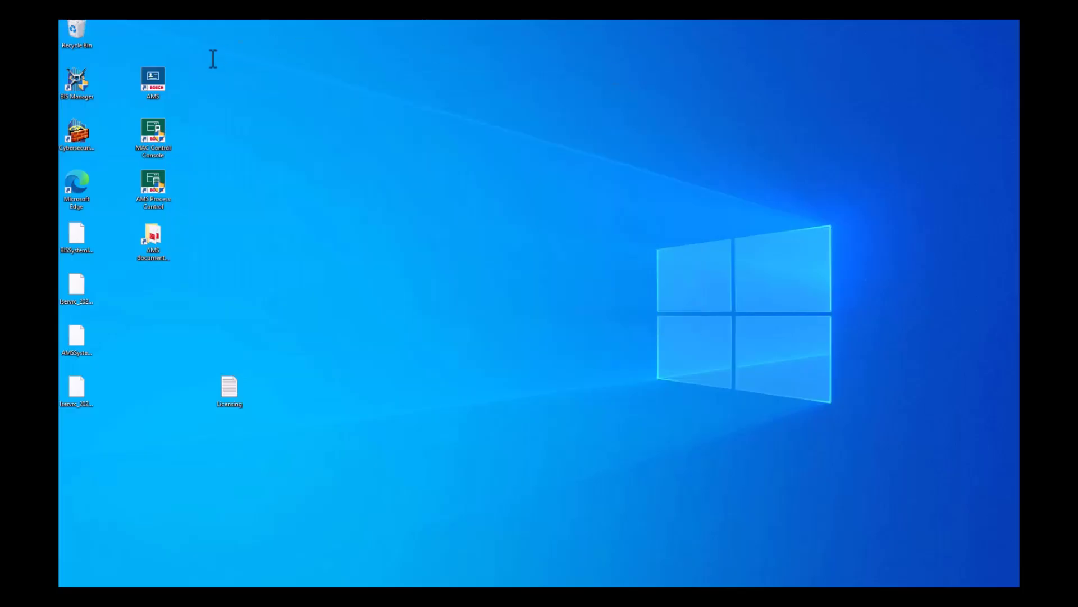
right_click(150, 81)
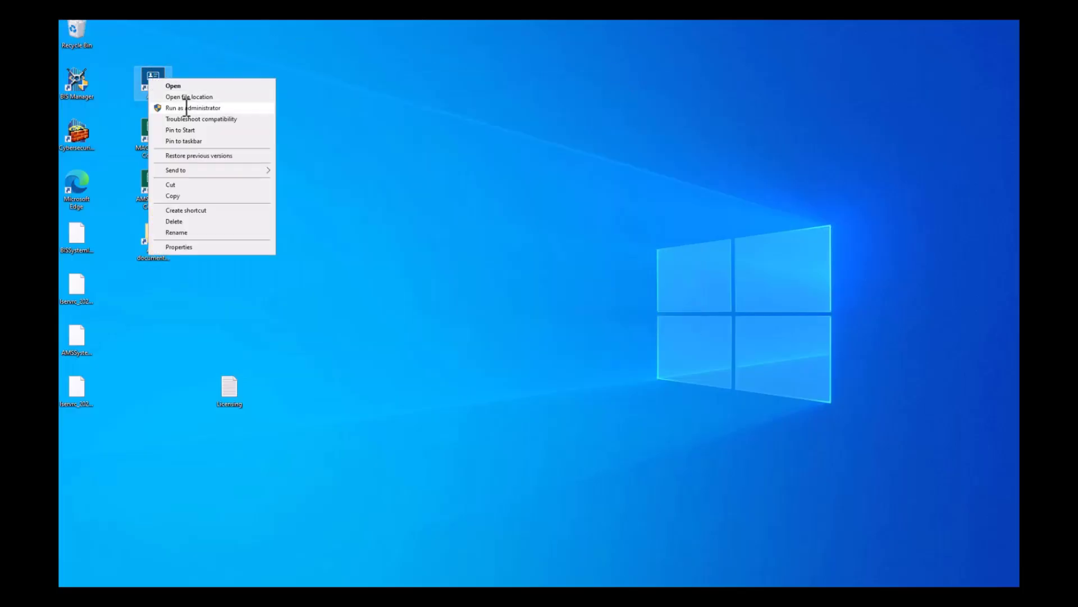
click(187, 108)
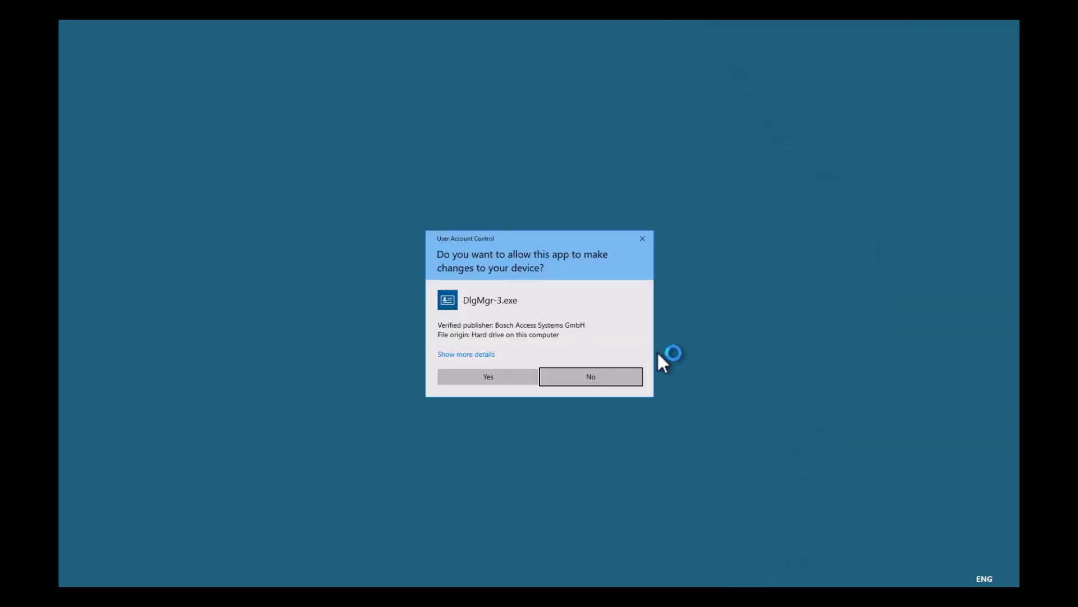
click(513, 376)
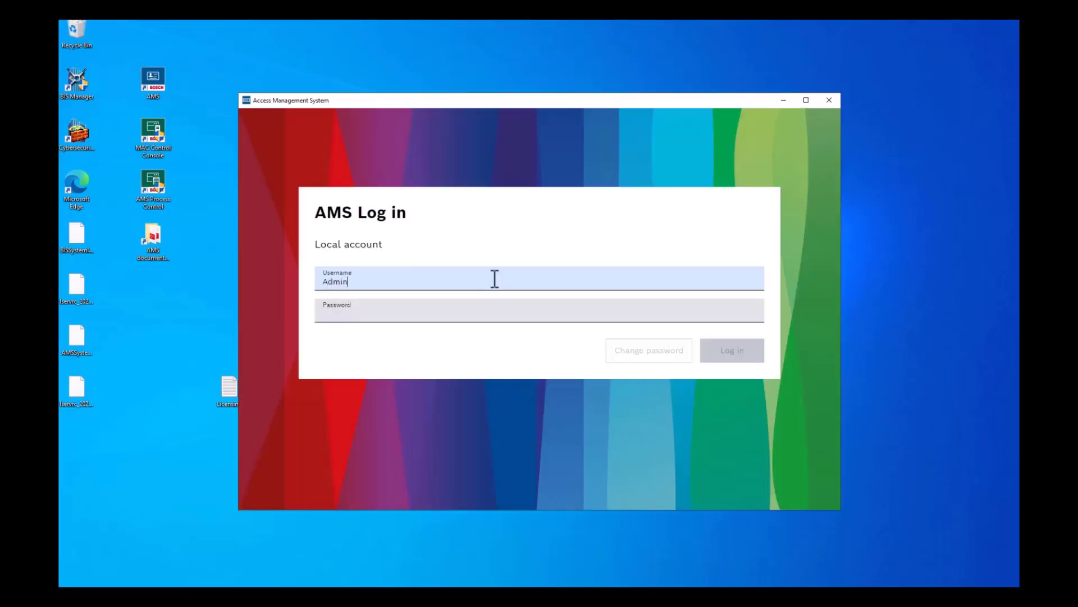
Step: Log in to AMS as Administrator with the account password and open the Licenses overview in the configuration area
text(istrator)
key(Tab)
text(••••••••)
click(748, 350)
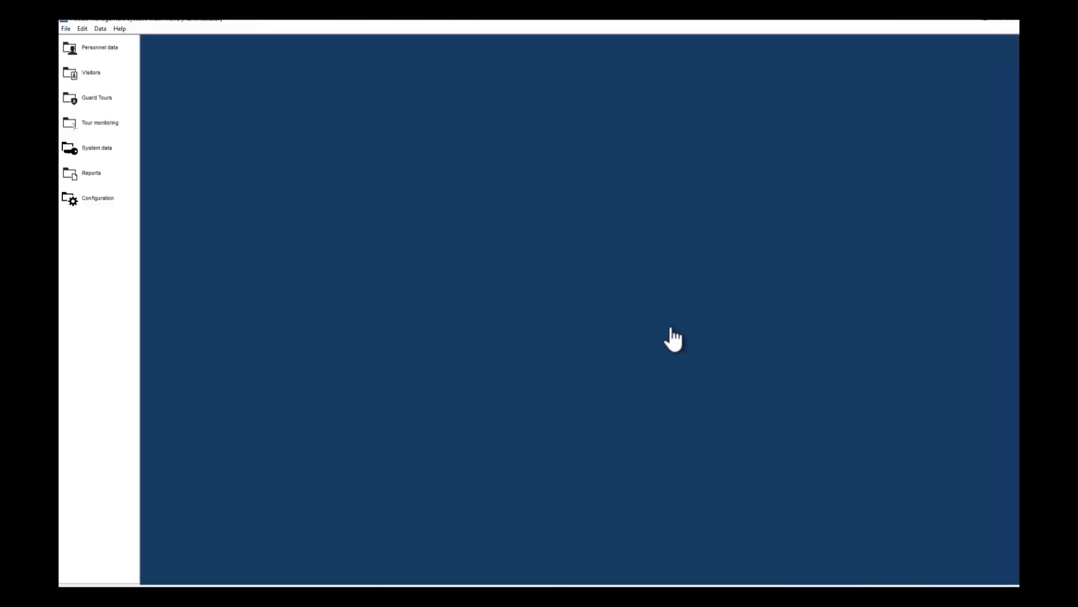
click(90, 200)
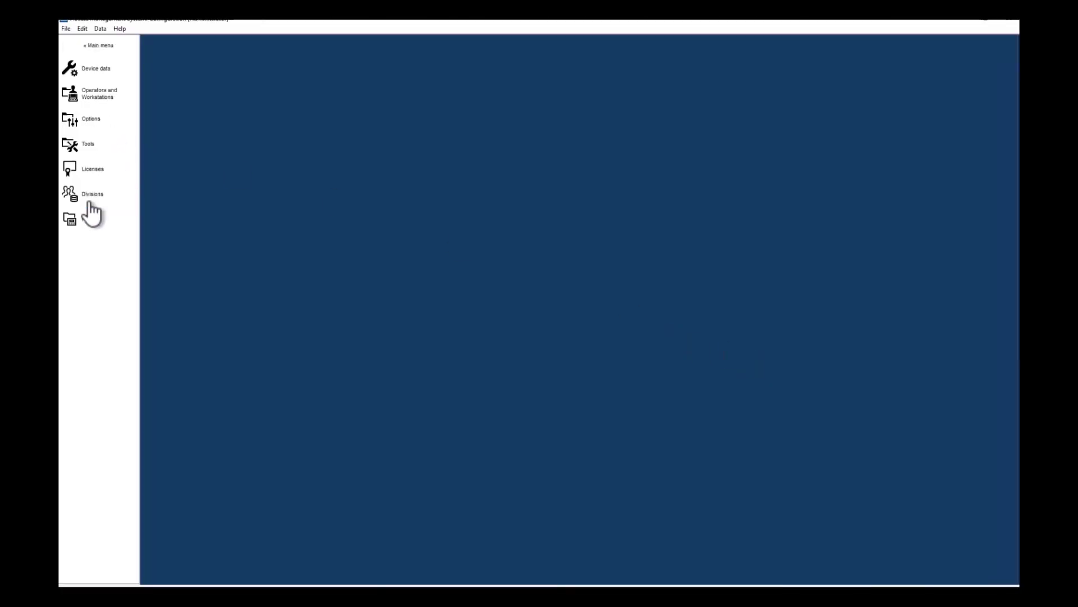
click(94, 171)
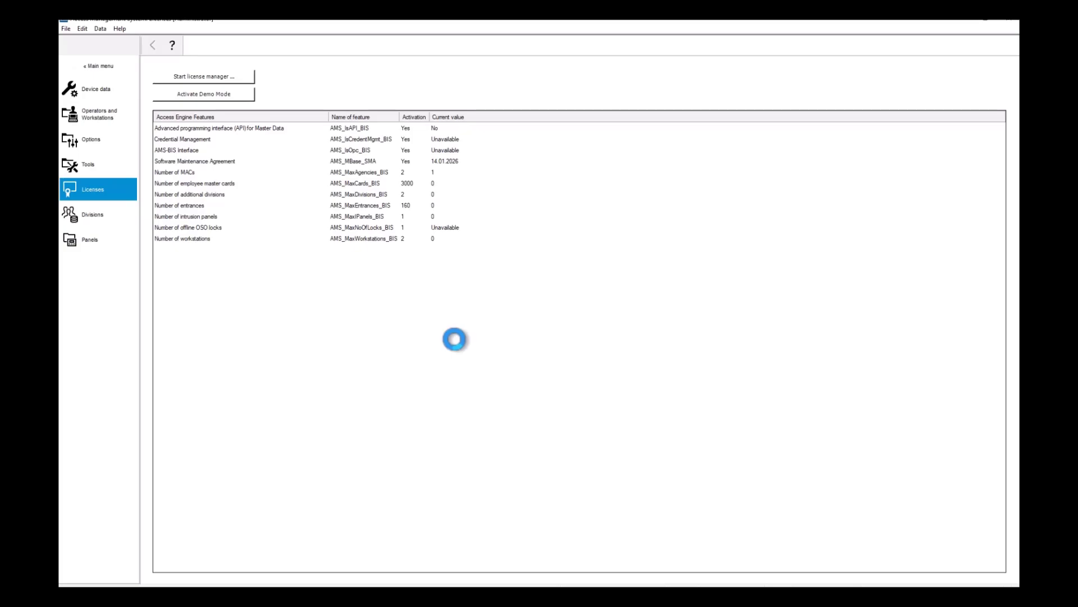